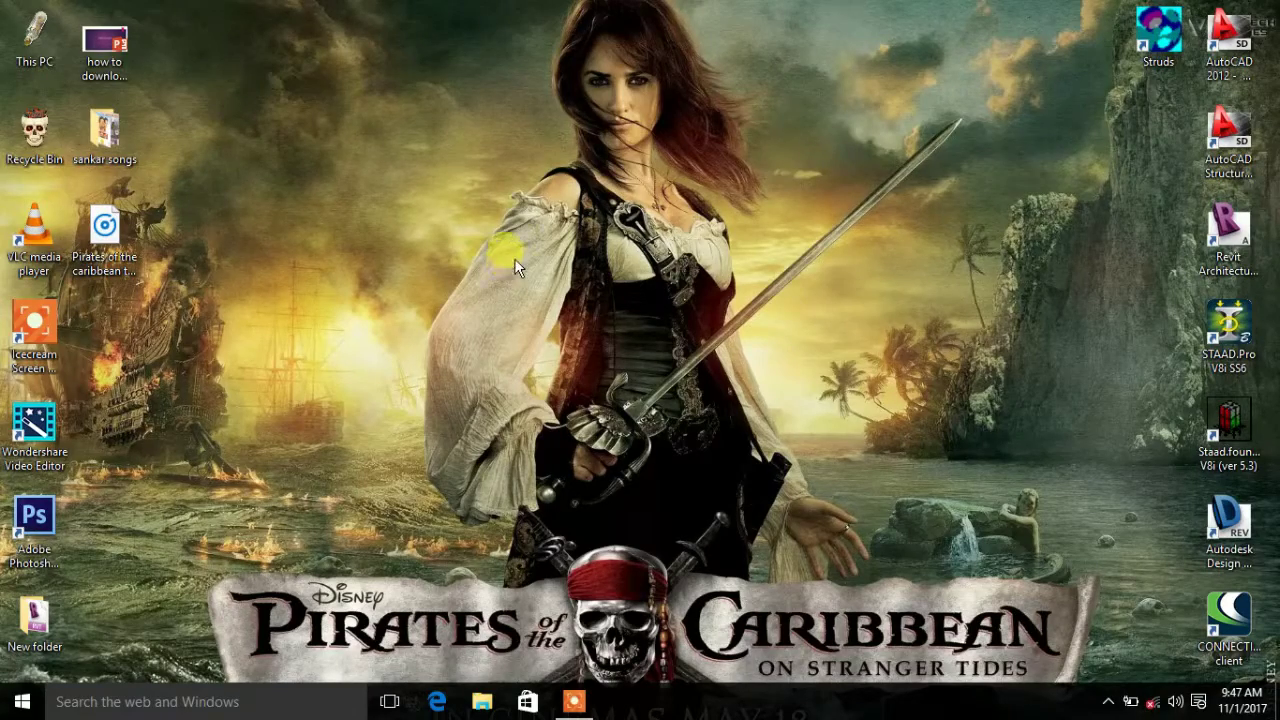
Refresh the Windows desktop from its right-click menu
{"action": "right_click", "coordinate": [375, 129]}
{"action": "left_click", "coordinate": [468, 213]}
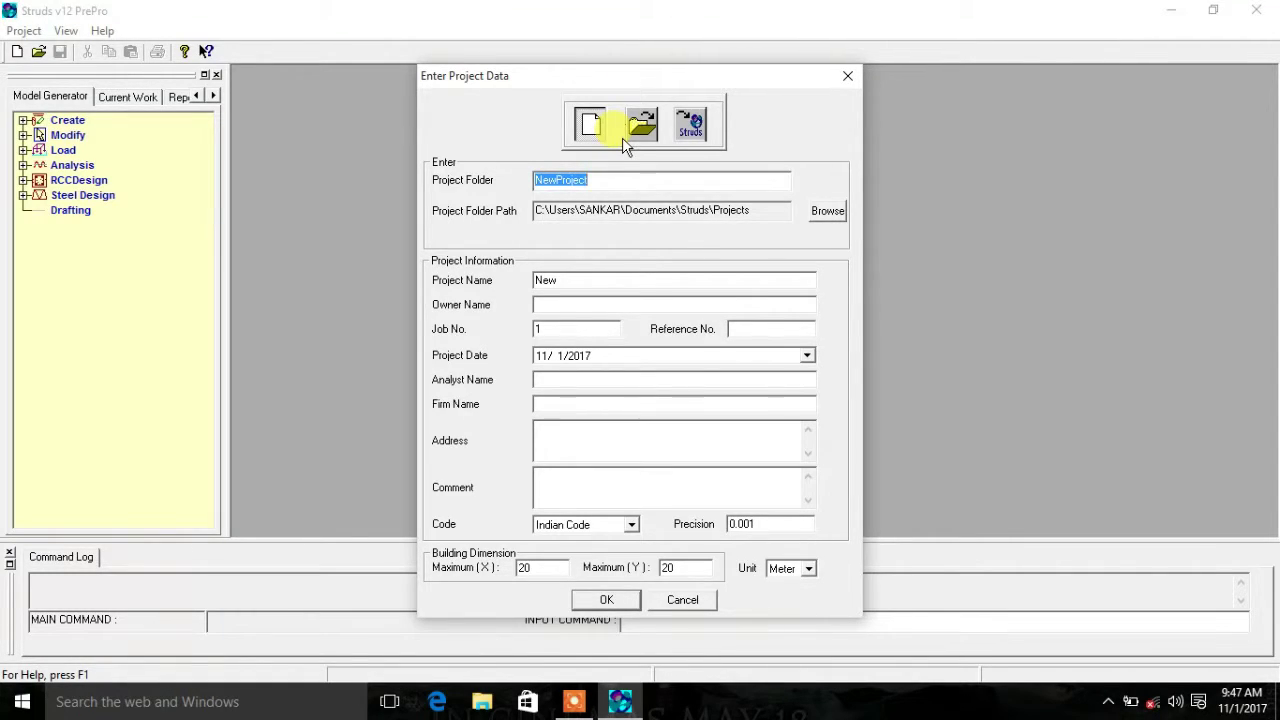
Create project MKL in folder SANK and auto-generate a single 3 m Floor1
{"action": "type", "text": "SANK"}
{"action": "double_click", "coordinate": [580, 280]}
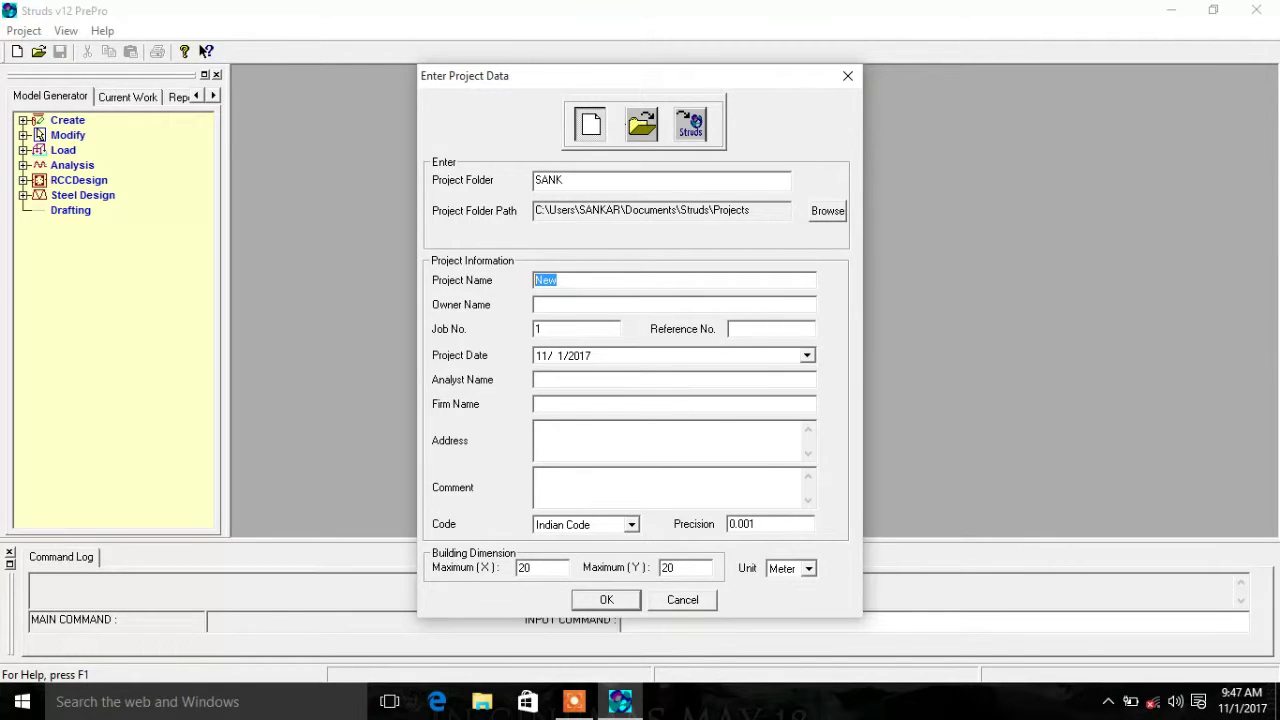
{"action": "type", "text": "MKL"}
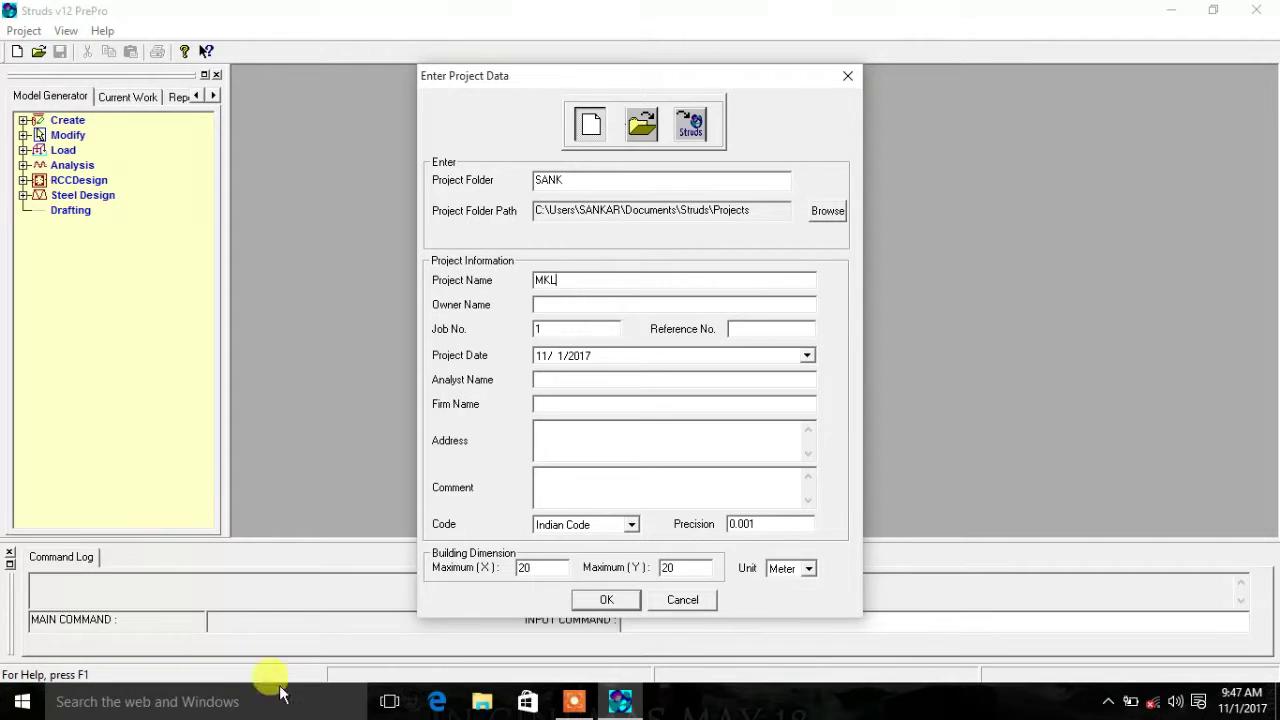
{"action": "left_click", "coordinate": [582, 600]}
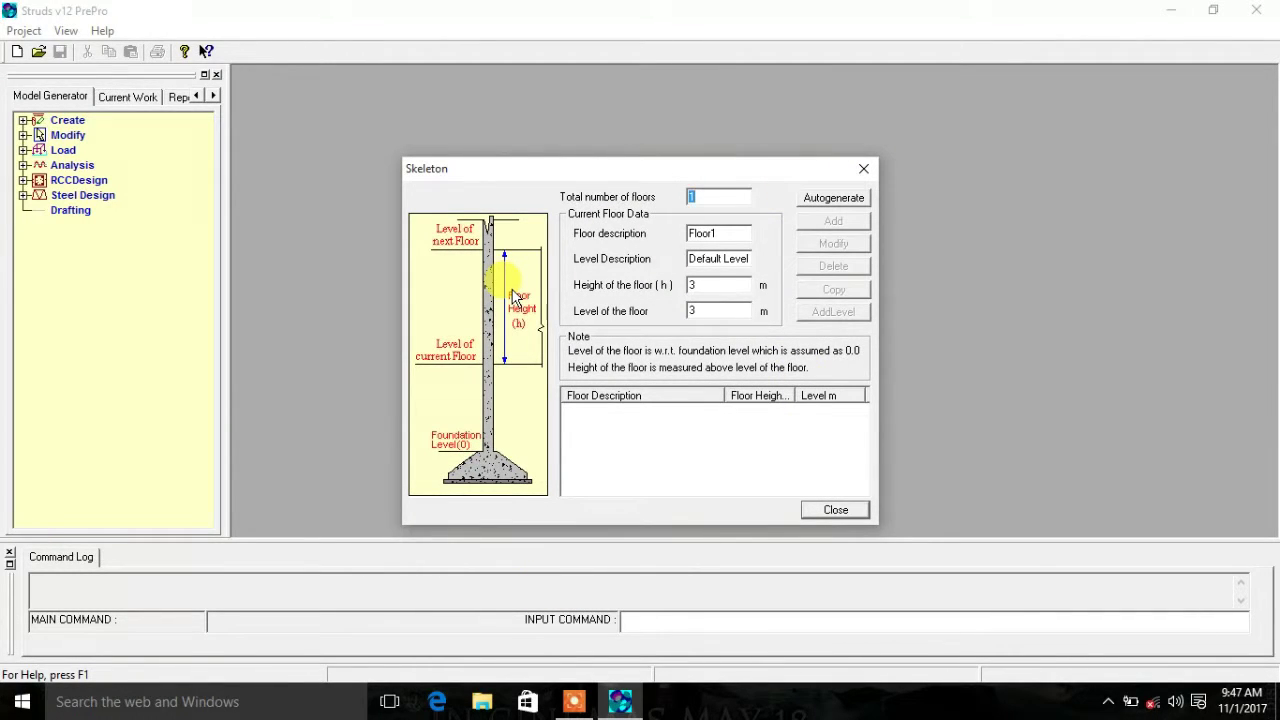
{"action": "left_click", "coordinate": [845, 198]}
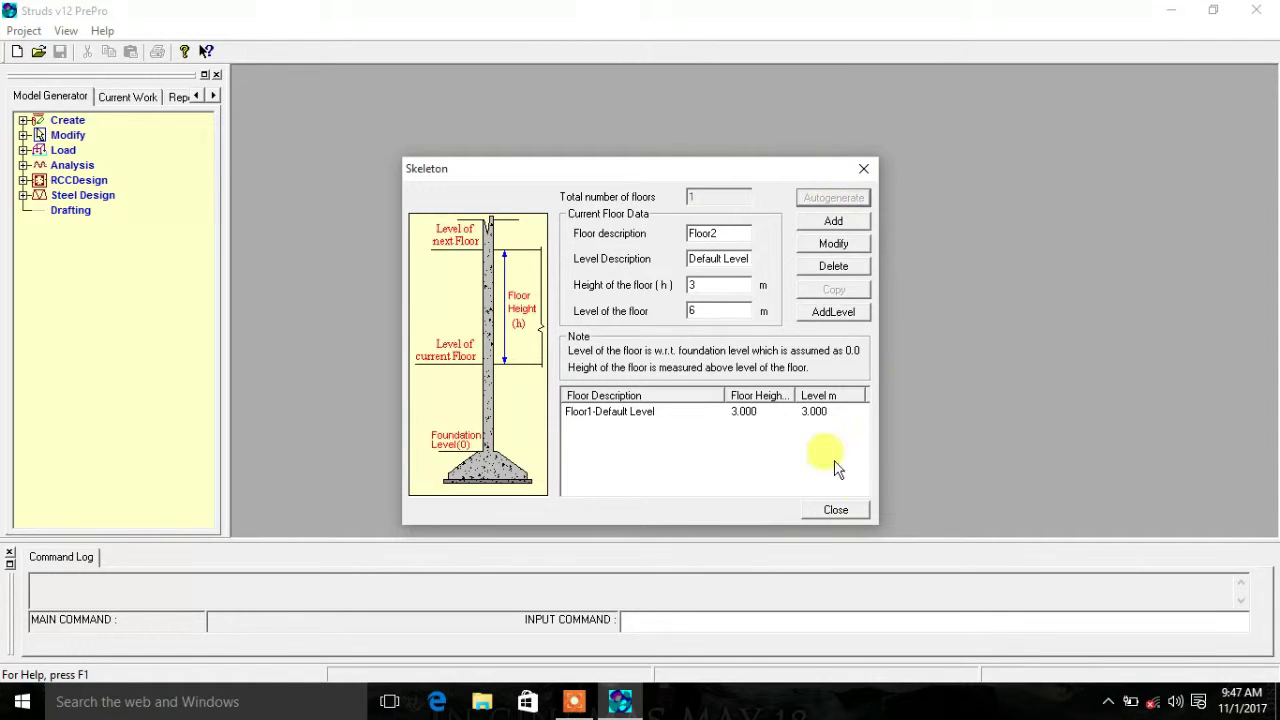
{"action": "left_click", "coordinate": [836, 511]}
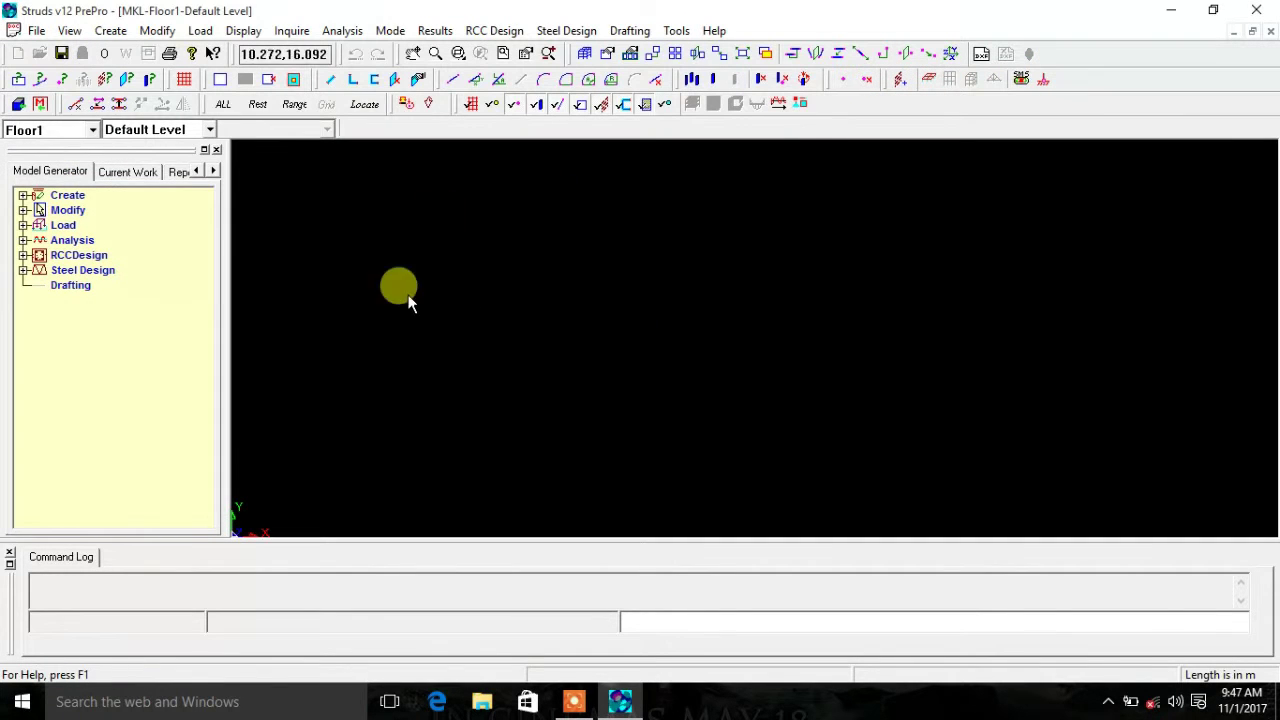
Switch to Individual Design mode and pick Column design in STRUDS-IDM
{"action": "left_click", "coordinate": [390, 30]}
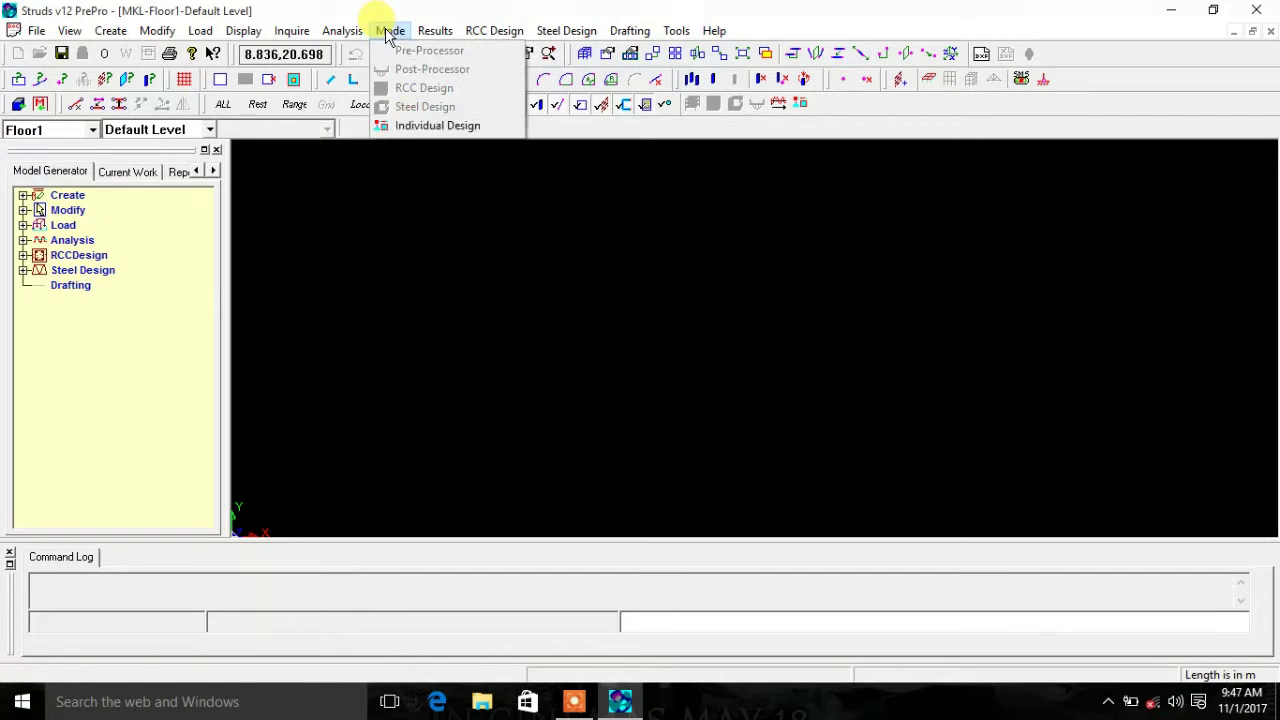
{"action": "left_click", "coordinate": [447, 125]}
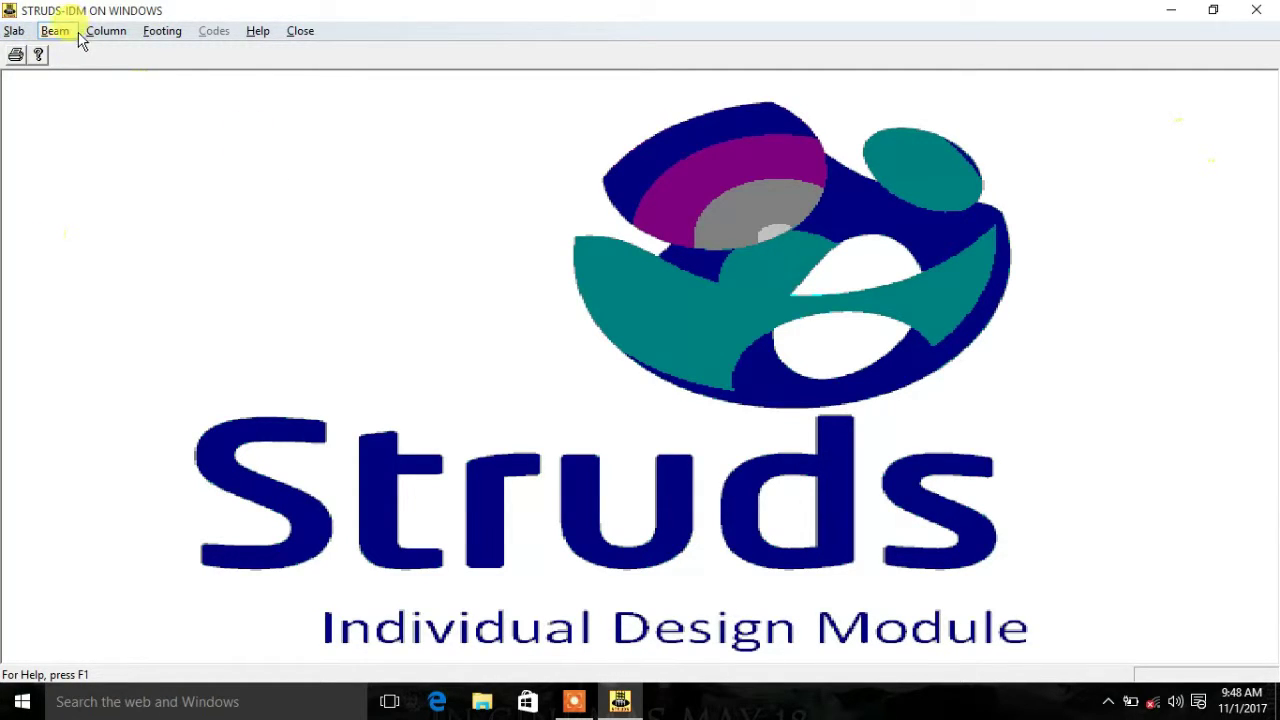
{"action": "left_click", "coordinate": [112, 33]}
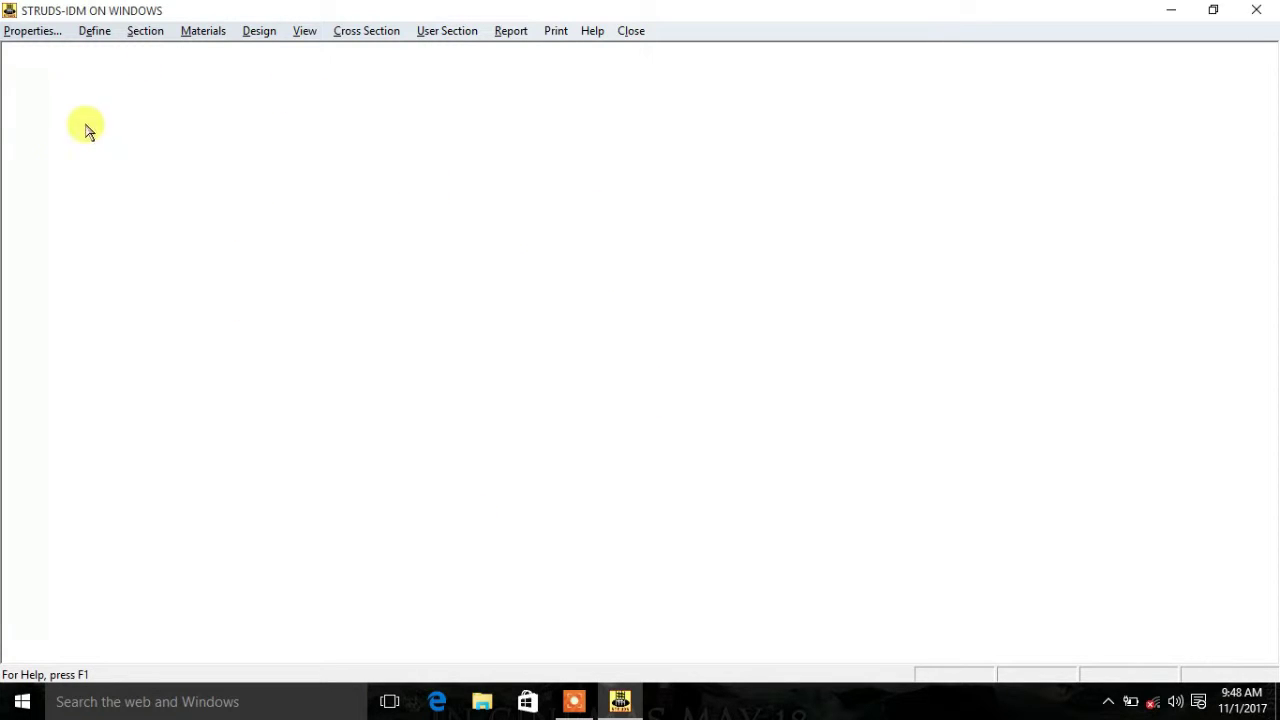
Define the column geometry as one element with a 3 m span
{"action": "left_click", "coordinate": [97, 37]}
{"action": "left_click", "coordinate": [129, 49]}
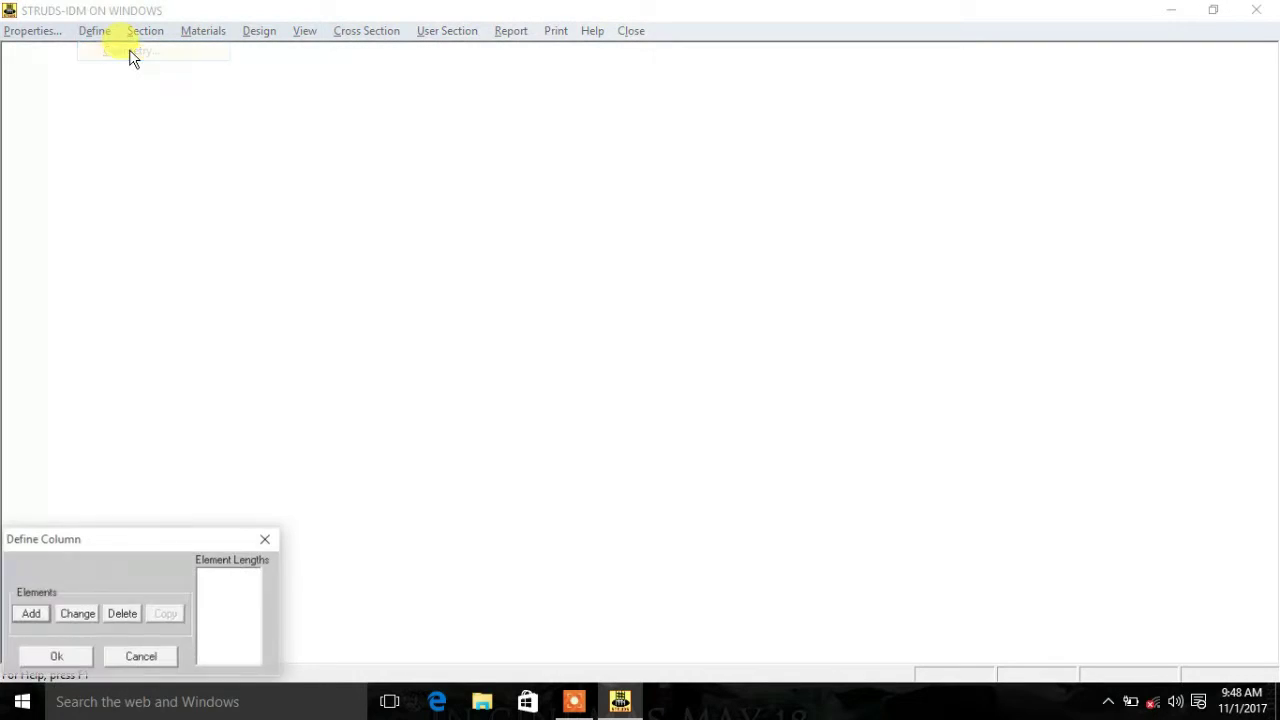
{"action": "left_click", "coordinate": [26, 614]}
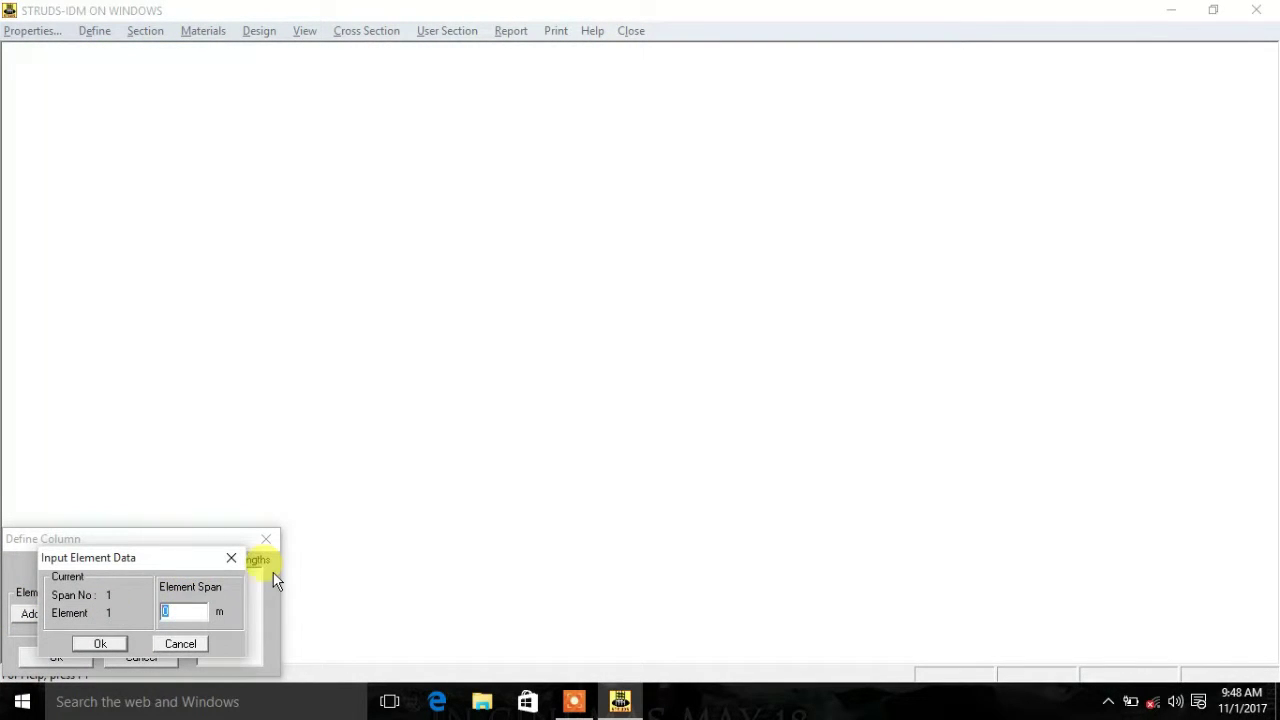
{"action": "type", "text": "3"}
{"action": "left_click", "coordinate": [92, 645]}
{"action": "left_click", "coordinate": [206, 575]}
{"action": "left_click", "coordinate": [64, 659]}
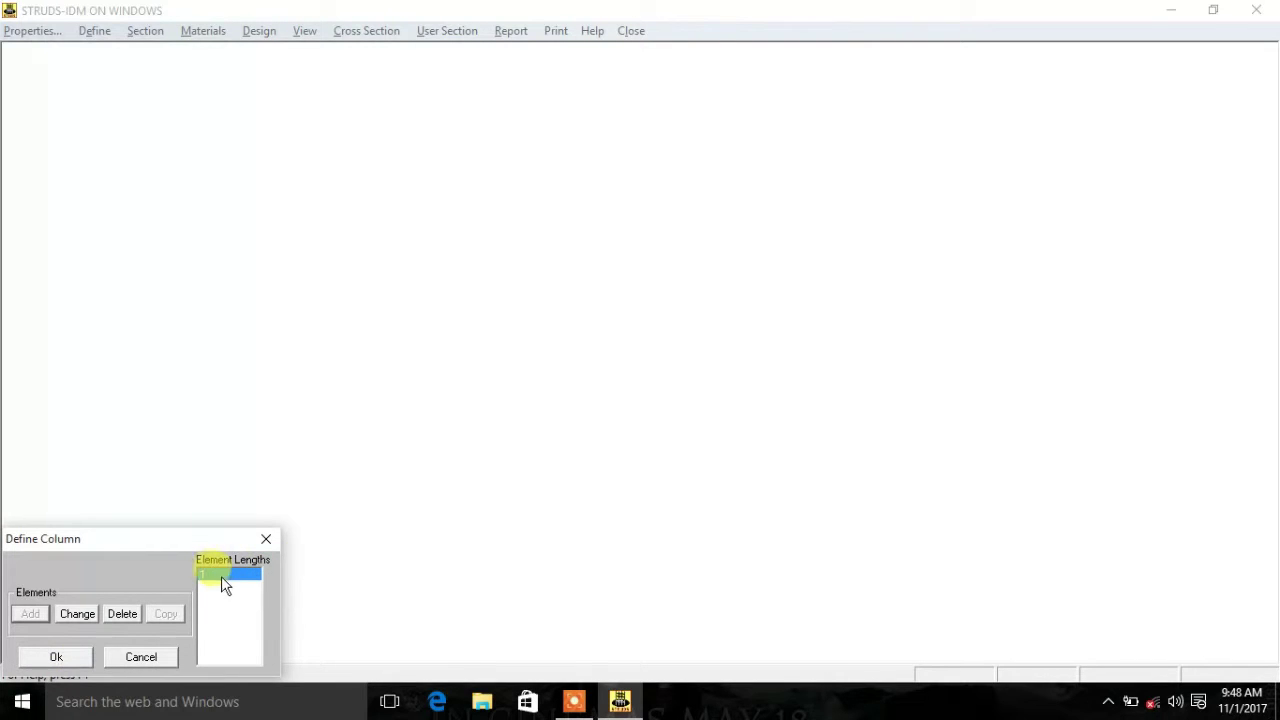
{"action": "left_click", "coordinate": [56, 658]}
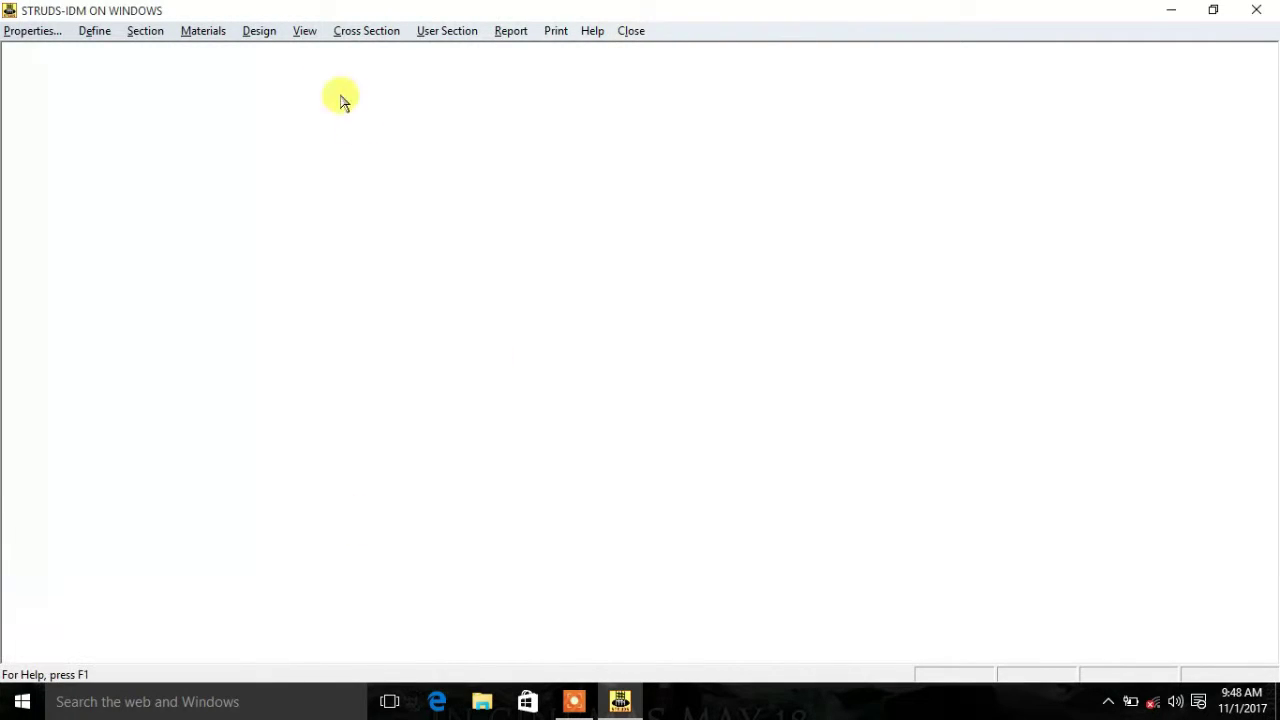
{"action": "left_click", "coordinate": [94, 30]}
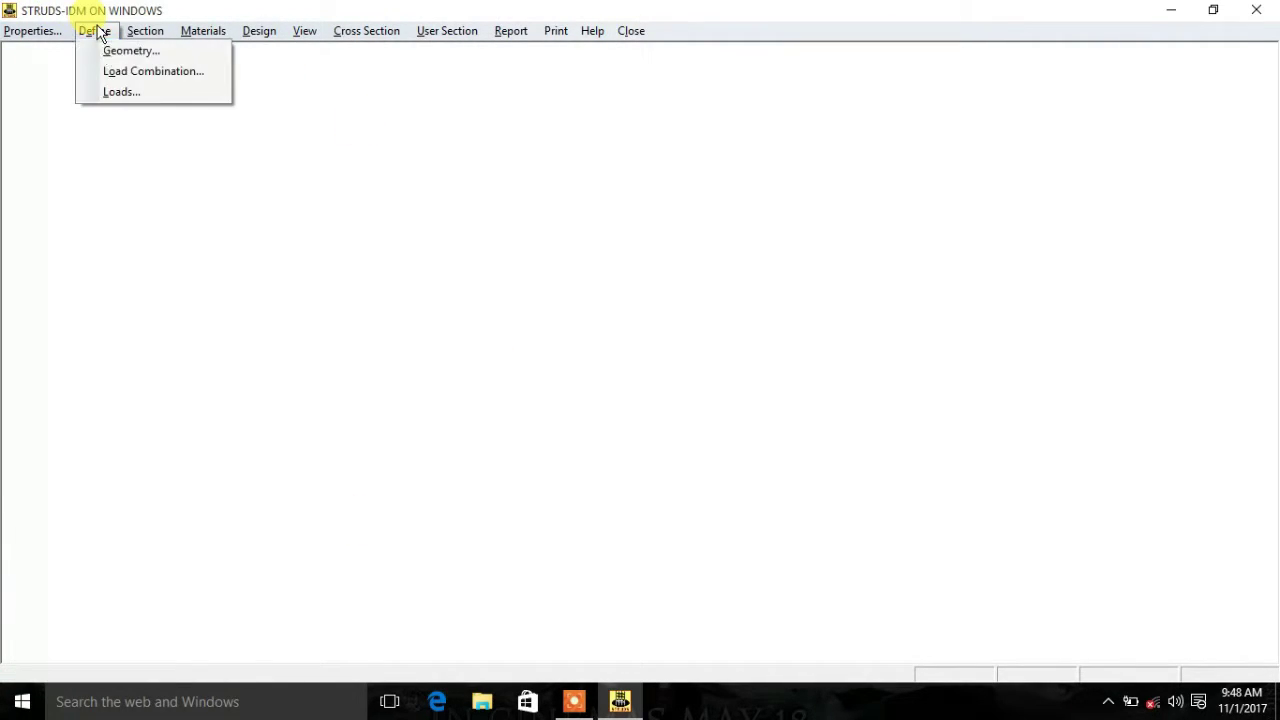
Add the default load combinations, including 1.50 DL + 1.50 LL
{"action": "left_click", "coordinate": [148, 78]}
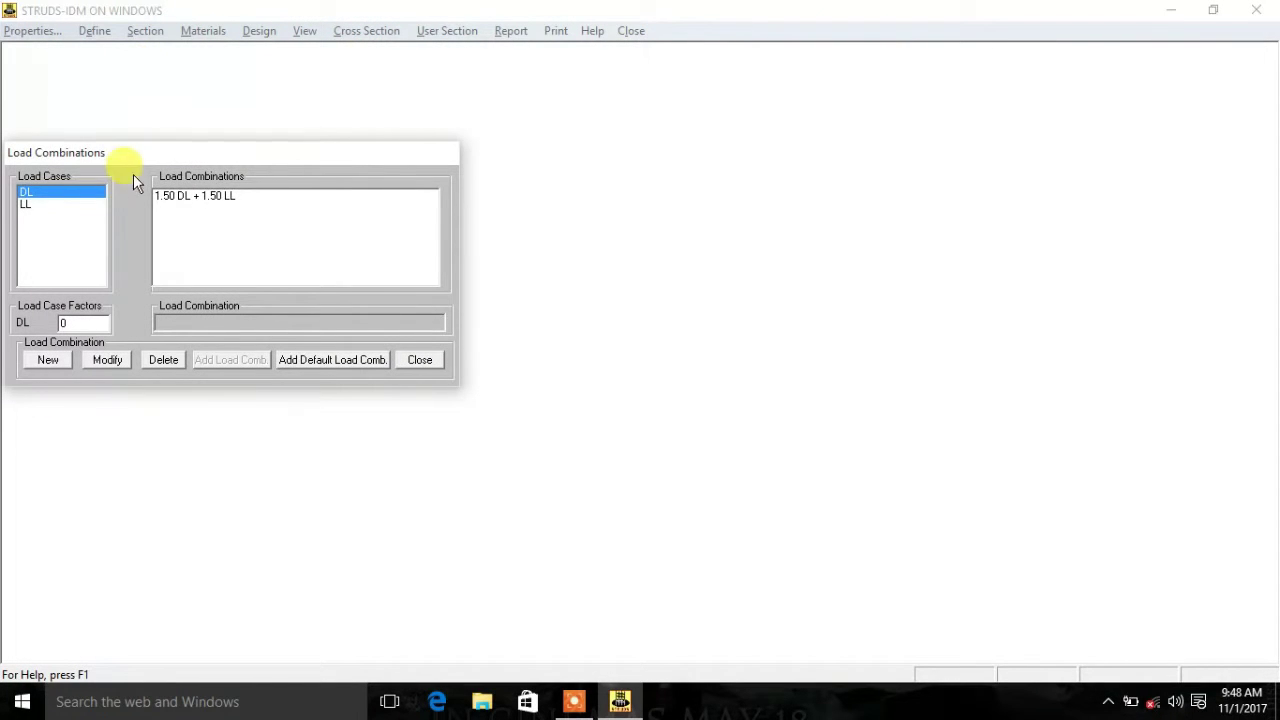
{"action": "left_click", "coordinate": [175, 200]}
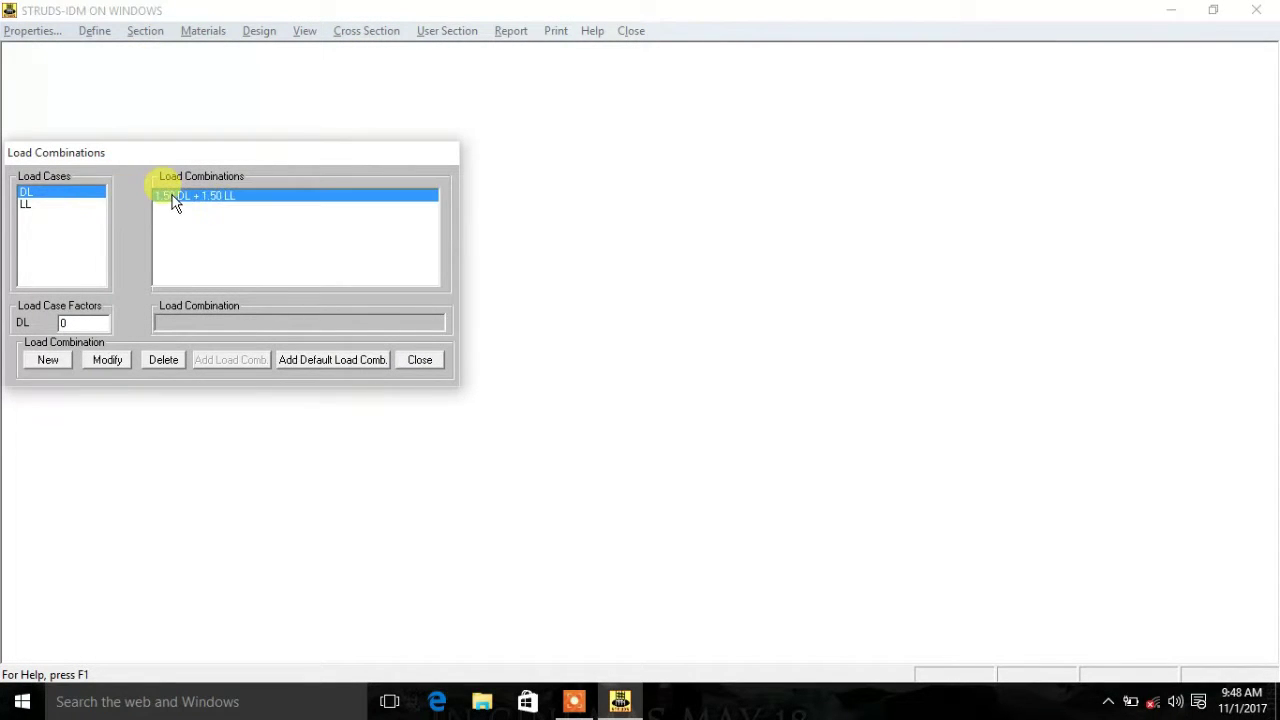
{"action": "left_click", "coordinate": [312, 360]}
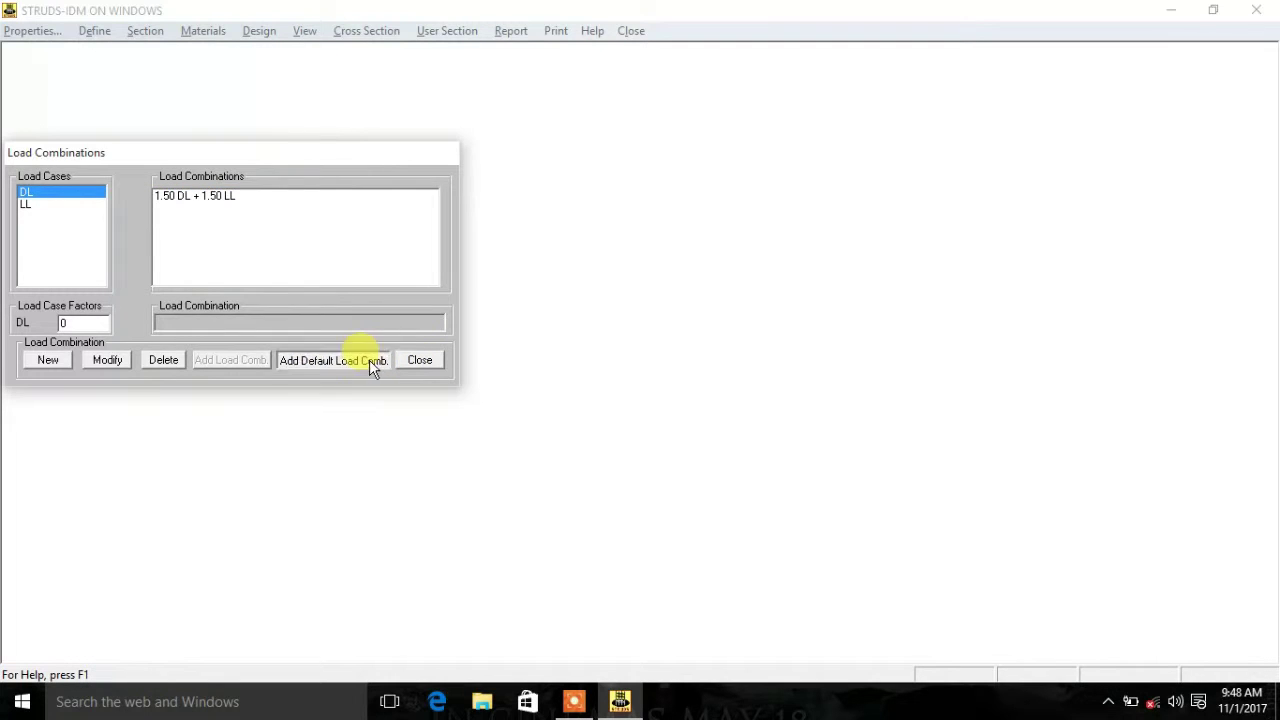
{"action": "left_click", "coordinate": [416, 360]}
Enter 1200 kN axial working loads for DL and LL on column C1 and save
{"action": "left_click", "coordinate": [94, 31]}
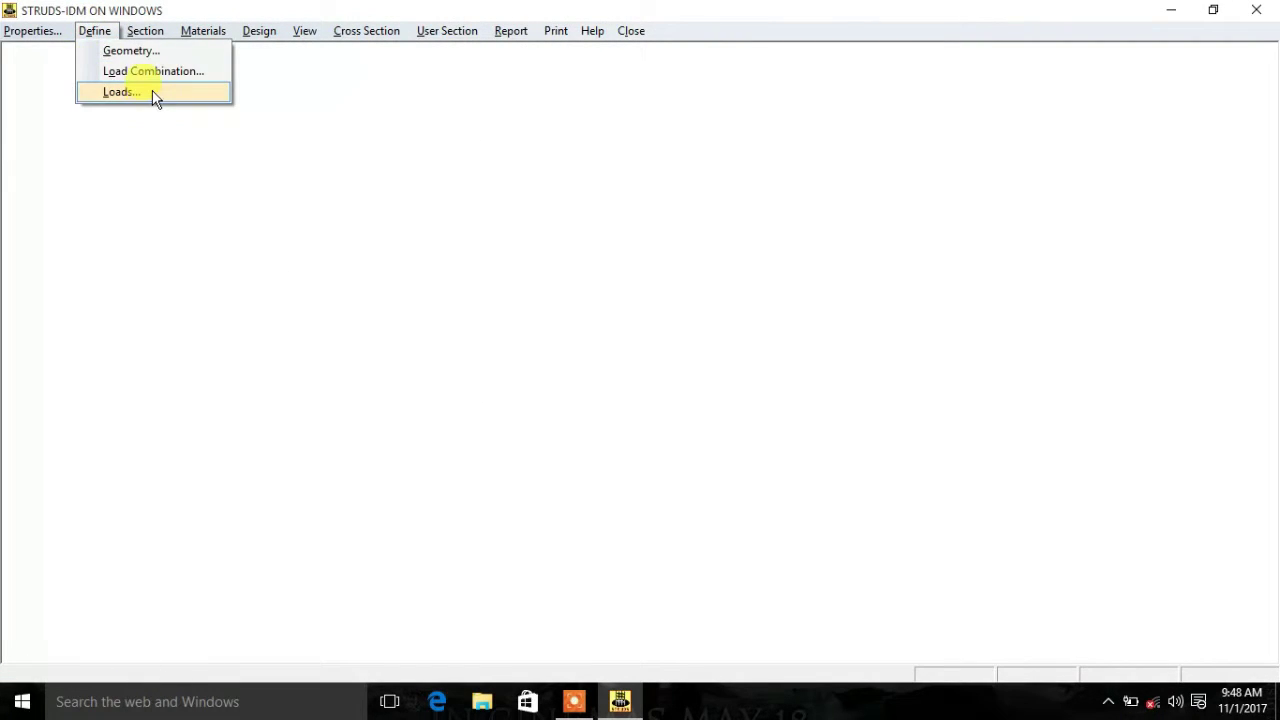
{"action": "left_click", "coordinate": [120, 92]}
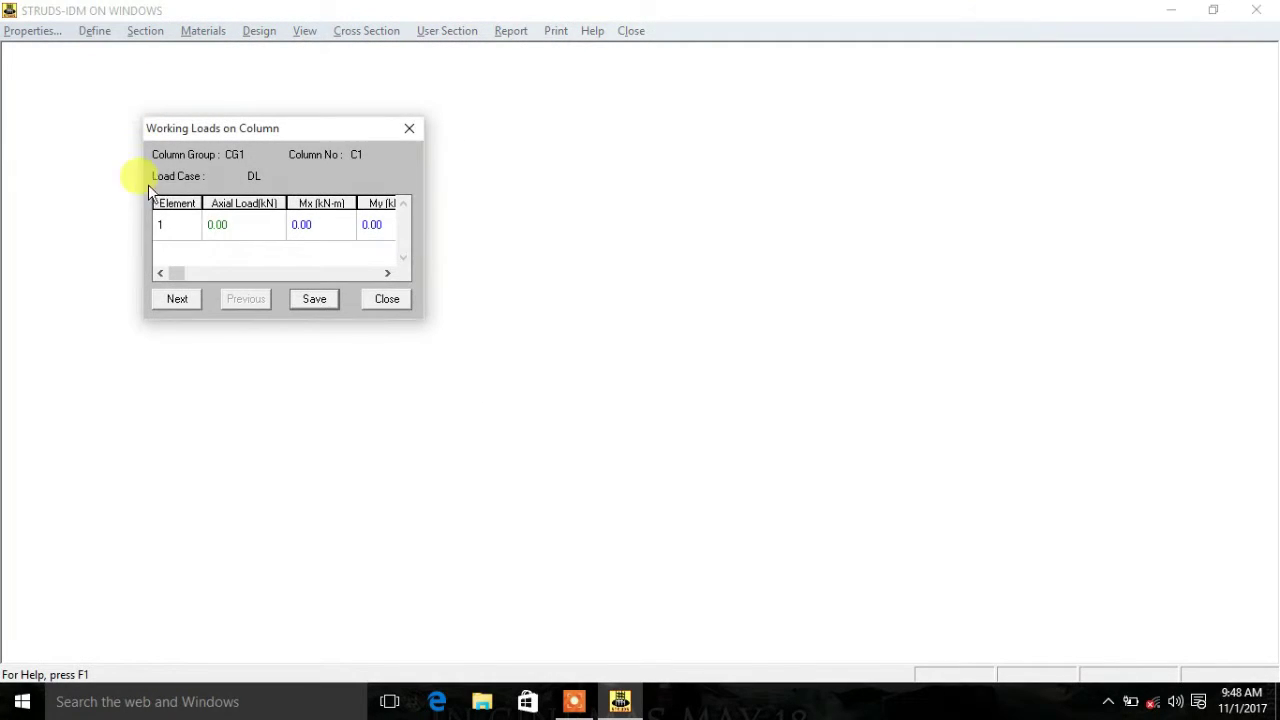
{"action": "left_click", "coordinate": [239, 233]}
{"action": "type", "text": "1200"}
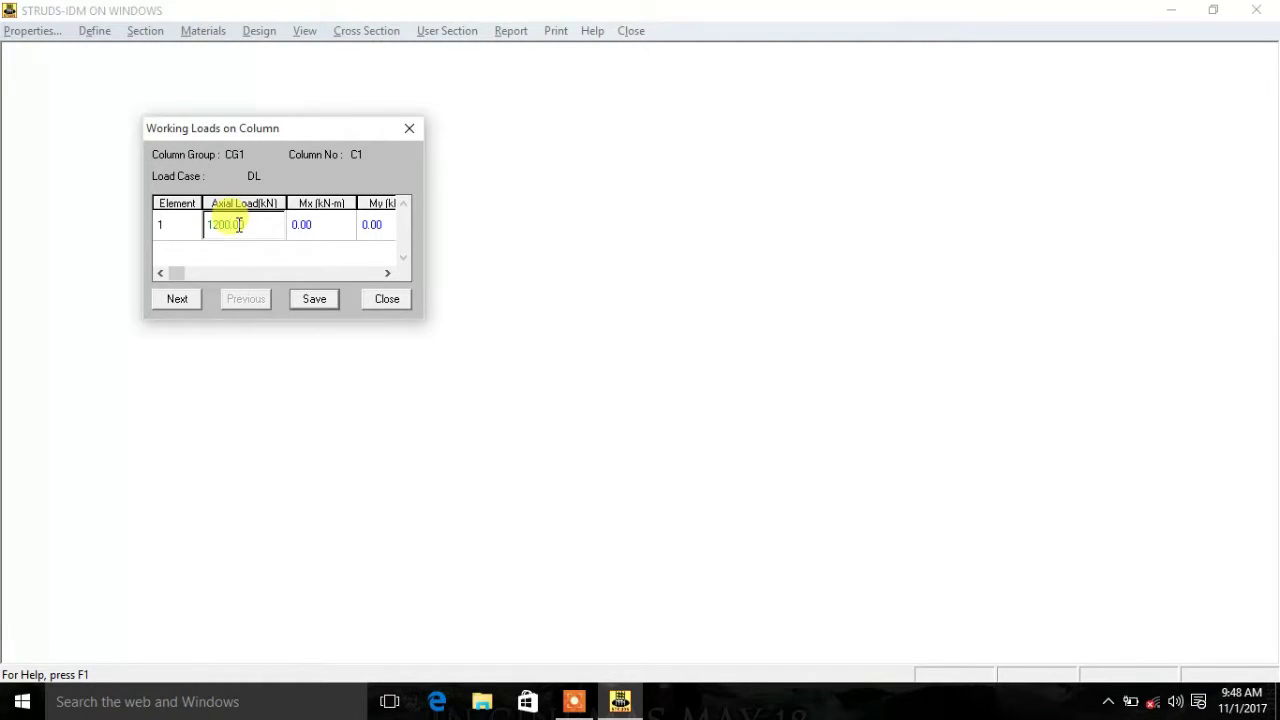
{"action": "left_click", "coordinate": [180, 300]}
{"action": "left_click", "coordinate": [250, 224]}
{"action": "type", "text": "1200"}
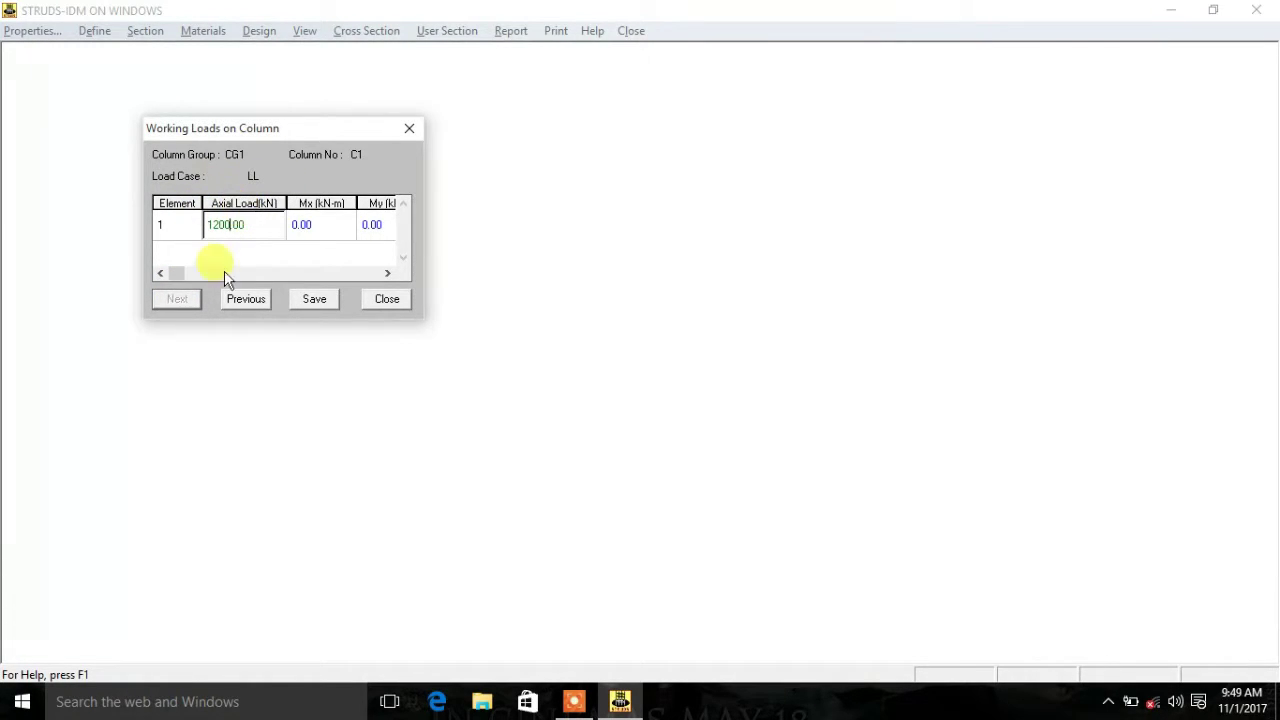
{"action": "left_click", "coordinate": [310, 298]}
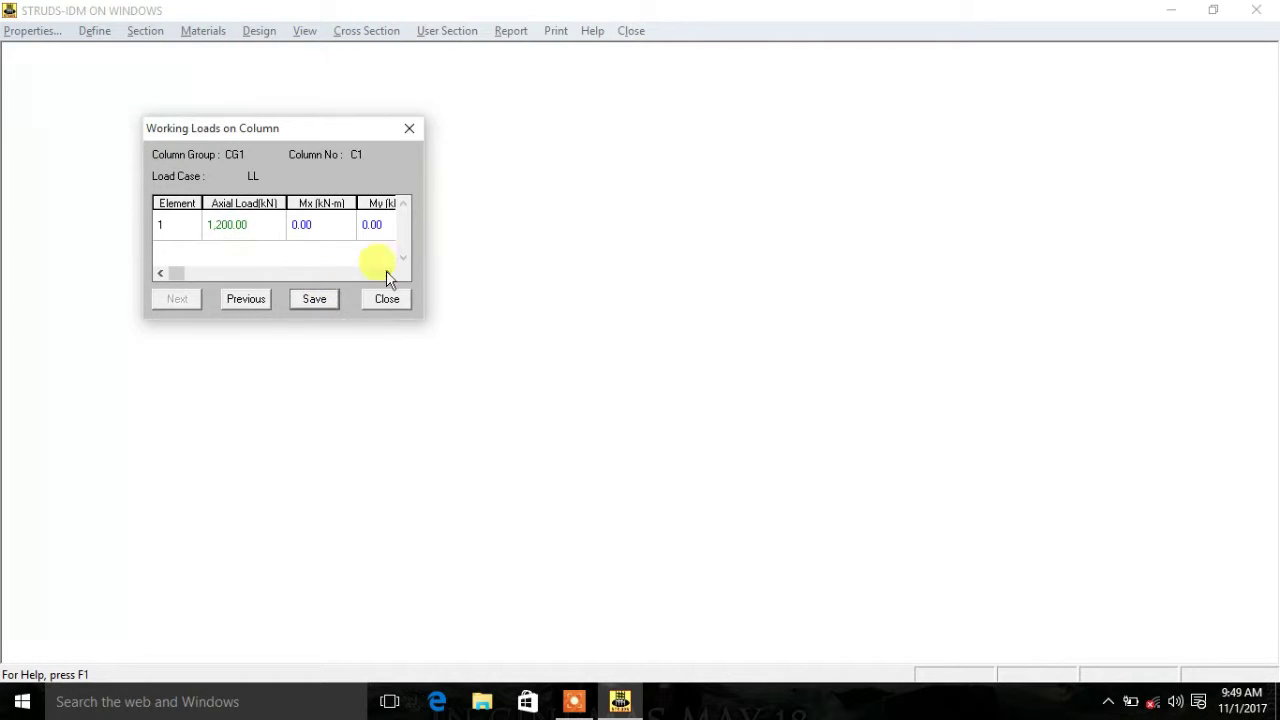
{"action": "left_click", "coordinate": [387, 299]}
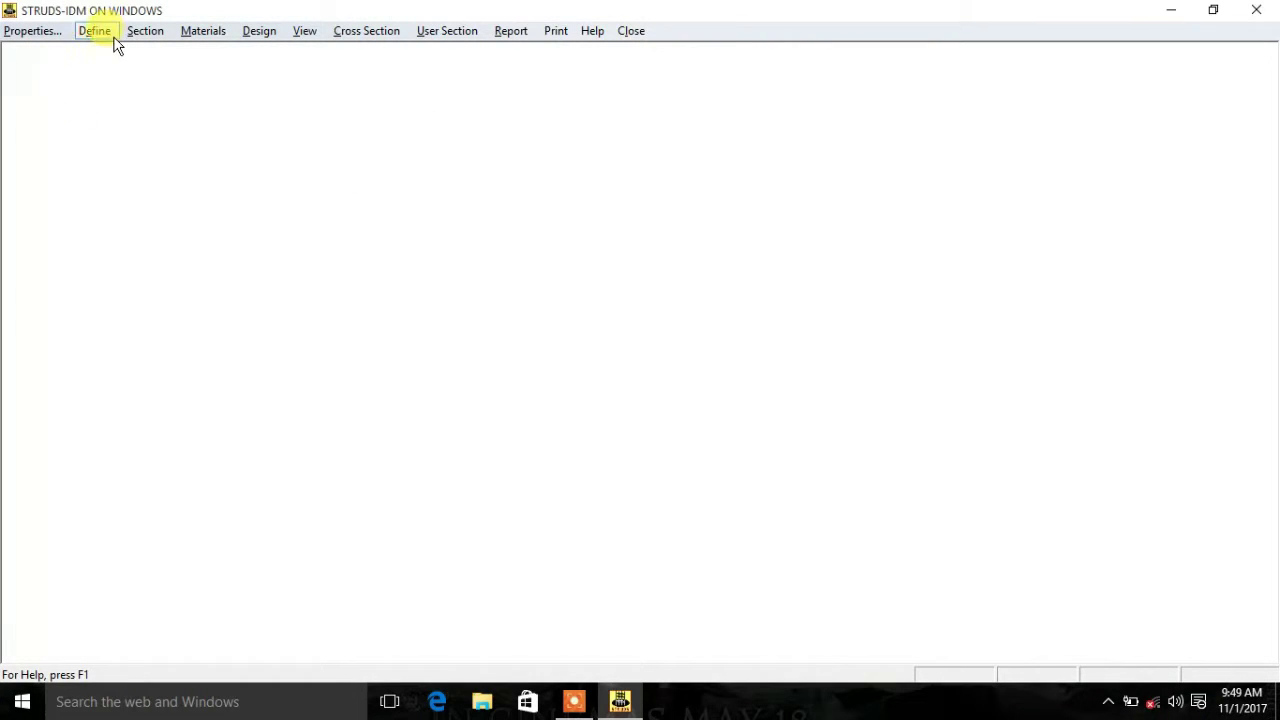
Make column group CG1 a rectangular 300 × 300 mm section
{"action": "left_click", "coordinate": [138, 38]}
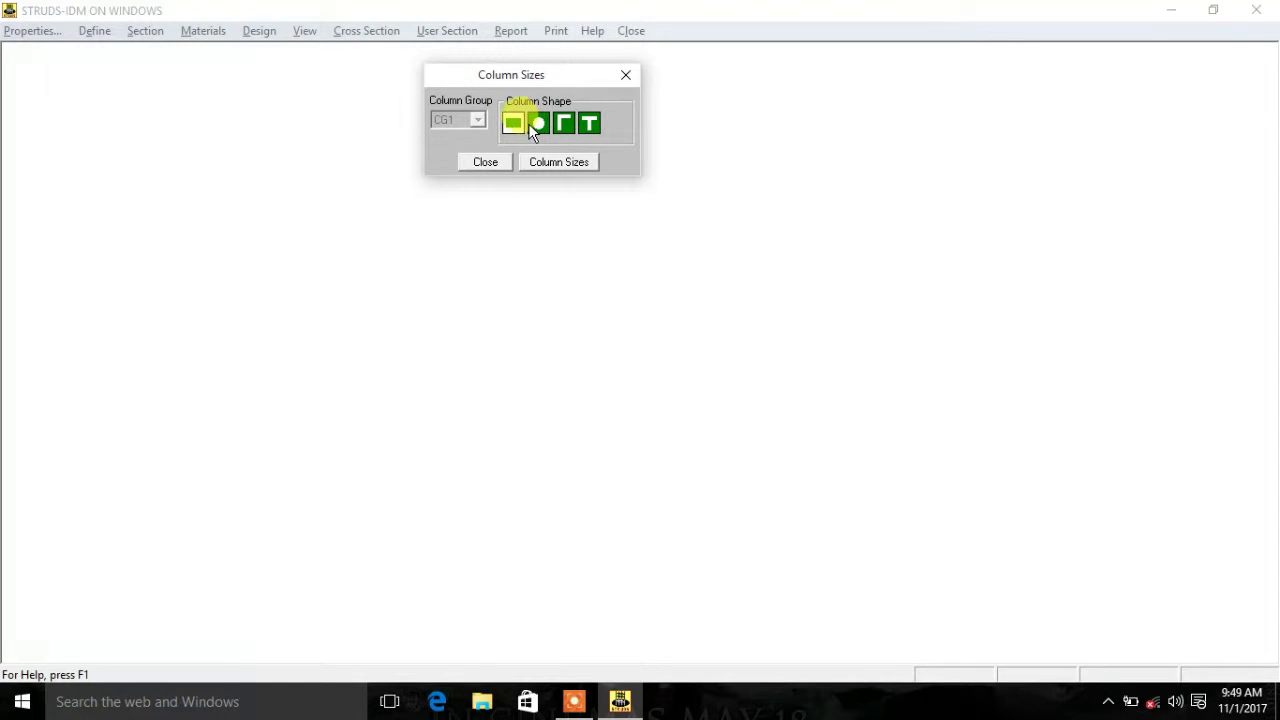
{"action": "left_click", "coordinate": [548, 168]}
{"action": "left_click", "coordinate": [549, 164]}
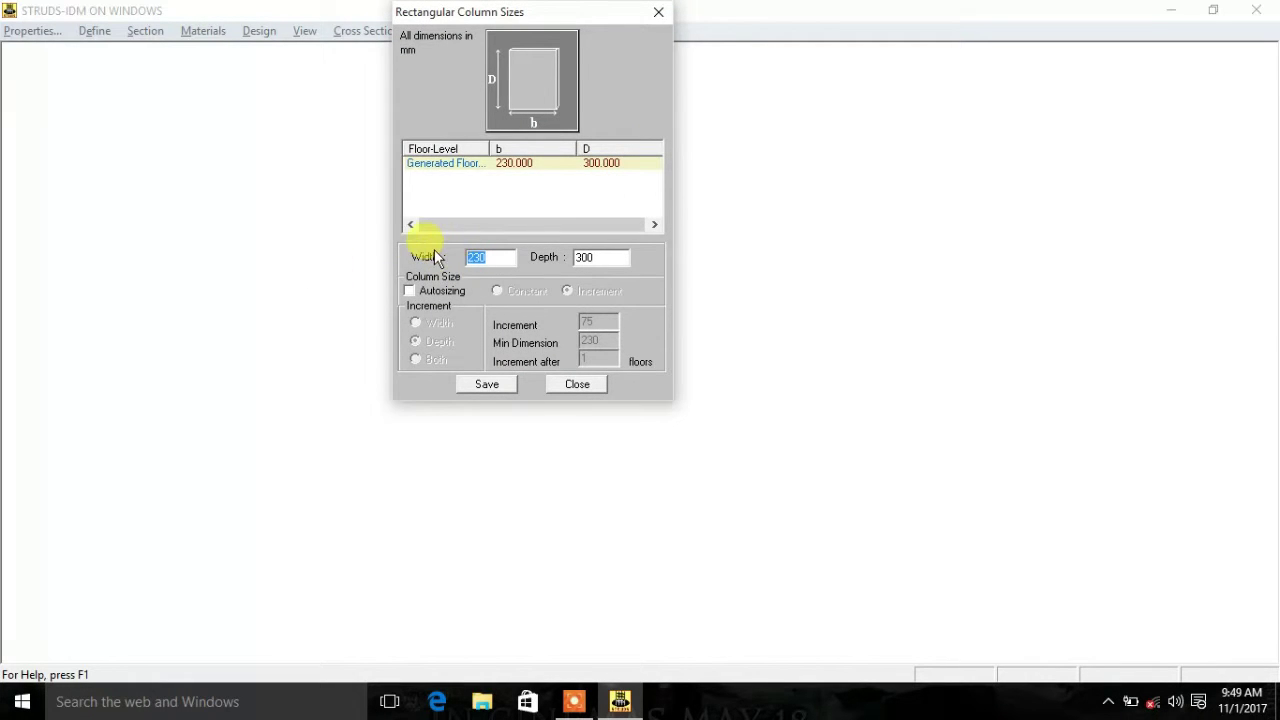
{"action": "type", "text": "300"}
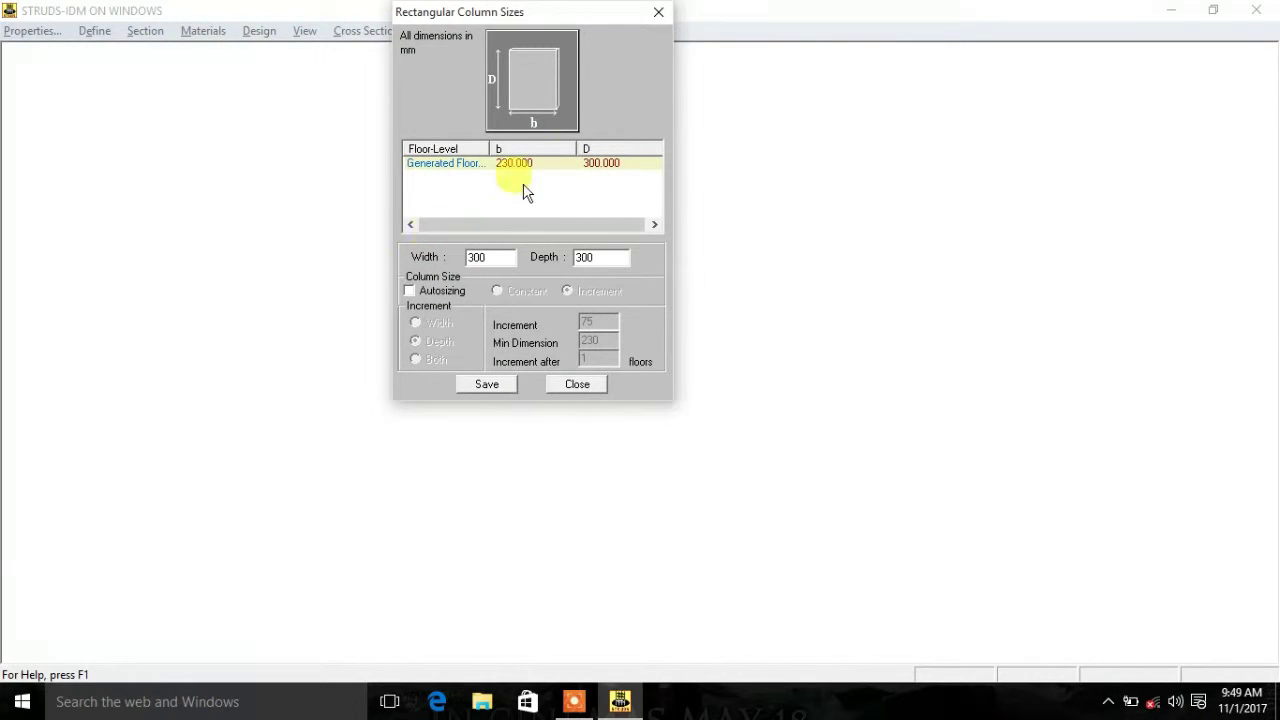
{"action": "left_click", "coordinate": [497, 387]}
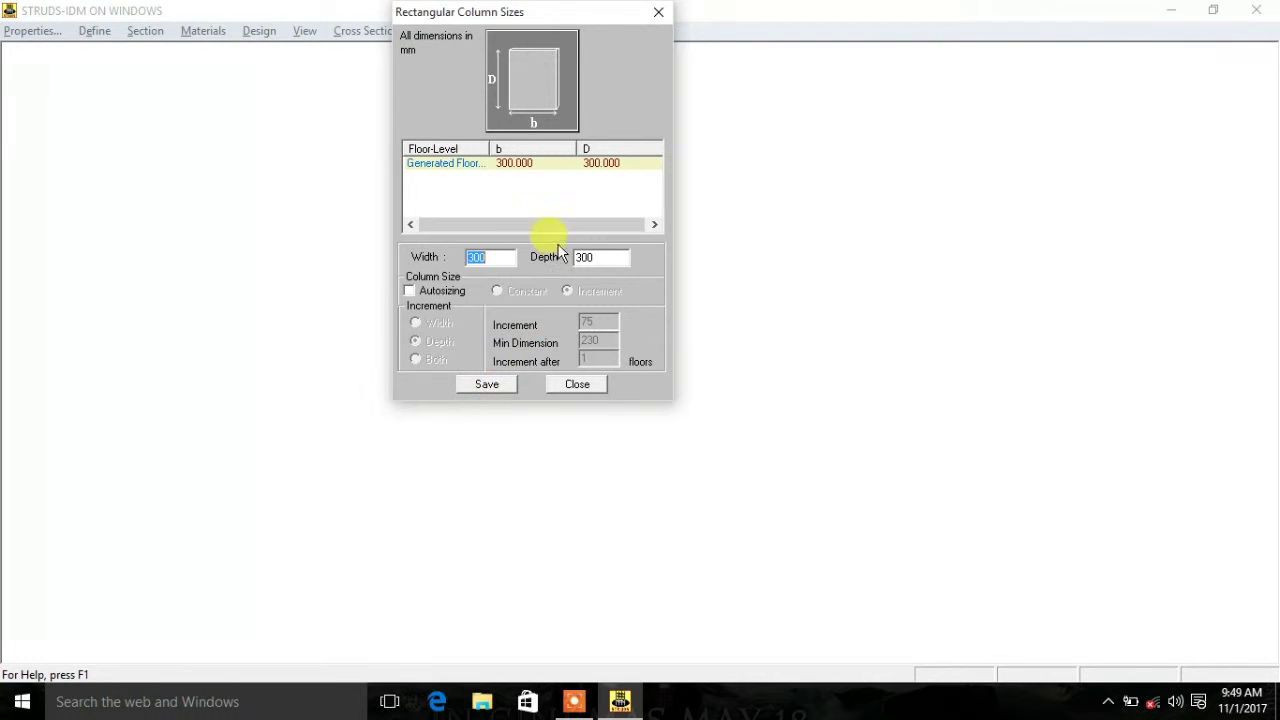
{"action": "left_click", "coordinate": [433, 166]}
{"action": "left_click", "coordinate": [577, 384]}
{"action": "left_click", "coordinate": [486, 162]}
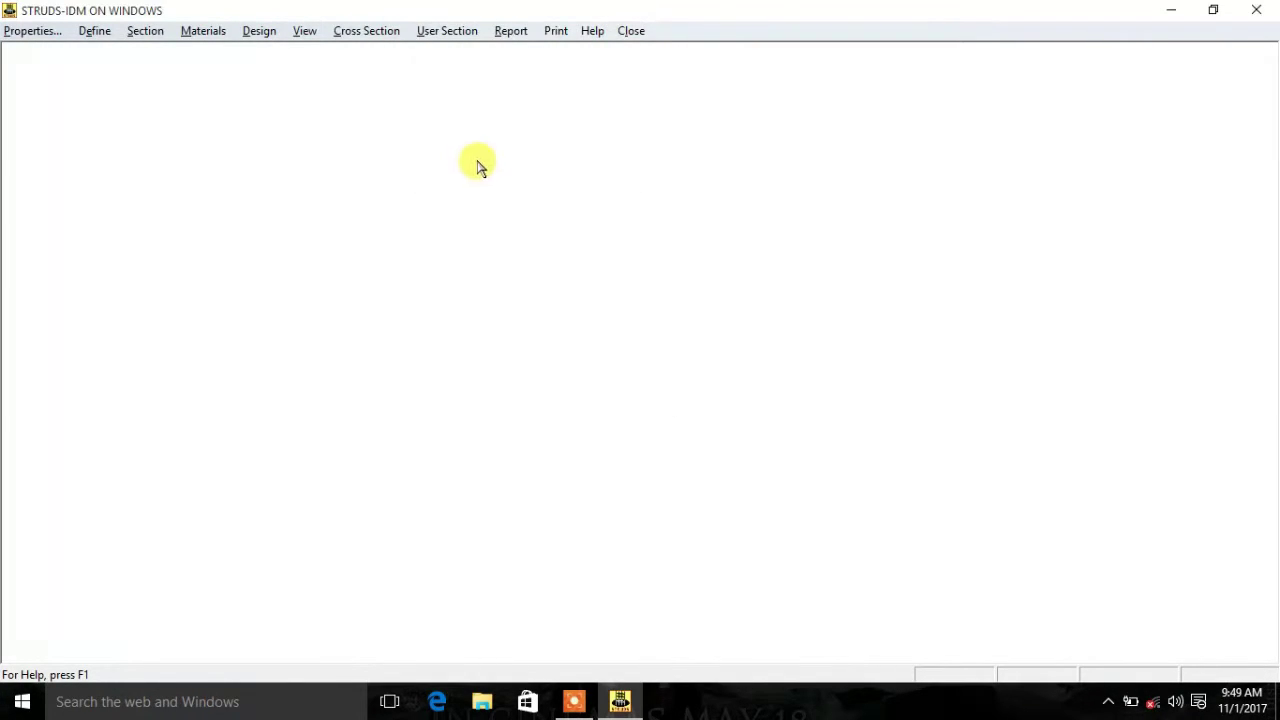
Change the material for All floors to M20 concrete and Fe415 steel
{"action": "left_click", "coordinate": [205, 31]}
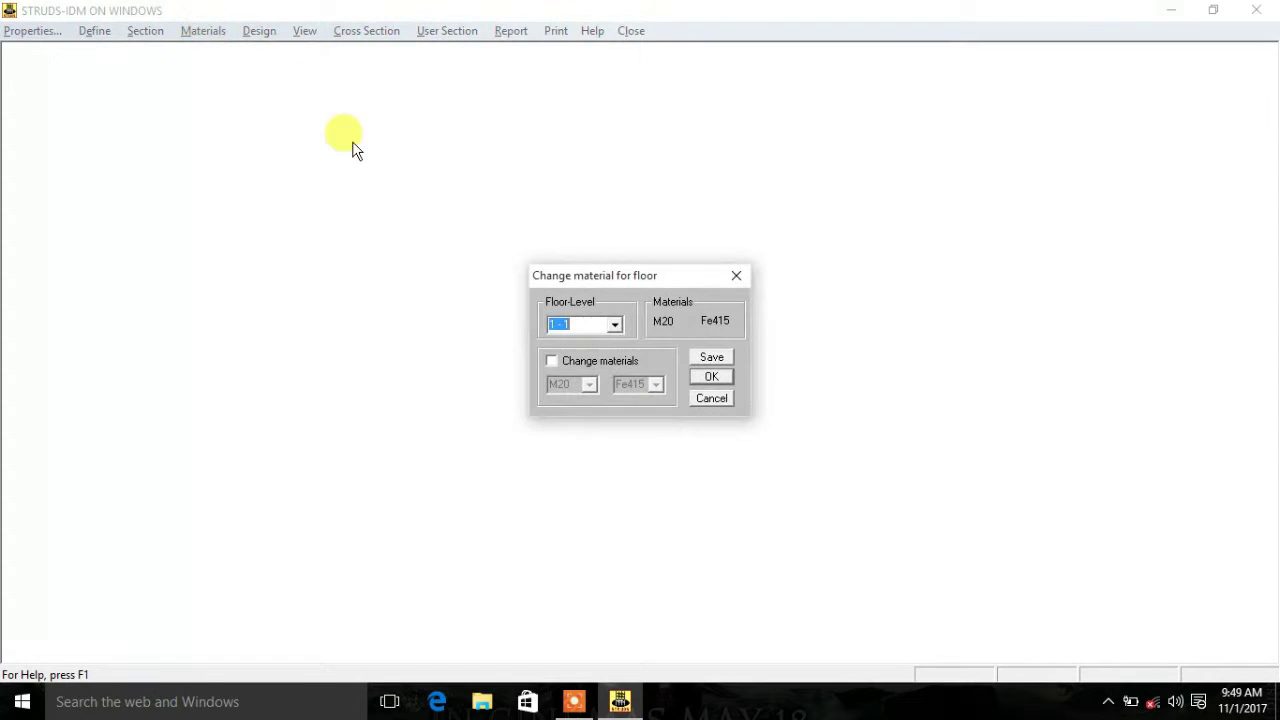
{"action": "left_click", "coordinate": [615, 324]}
{"action": "left_click", "coordinate": [580, 355]}
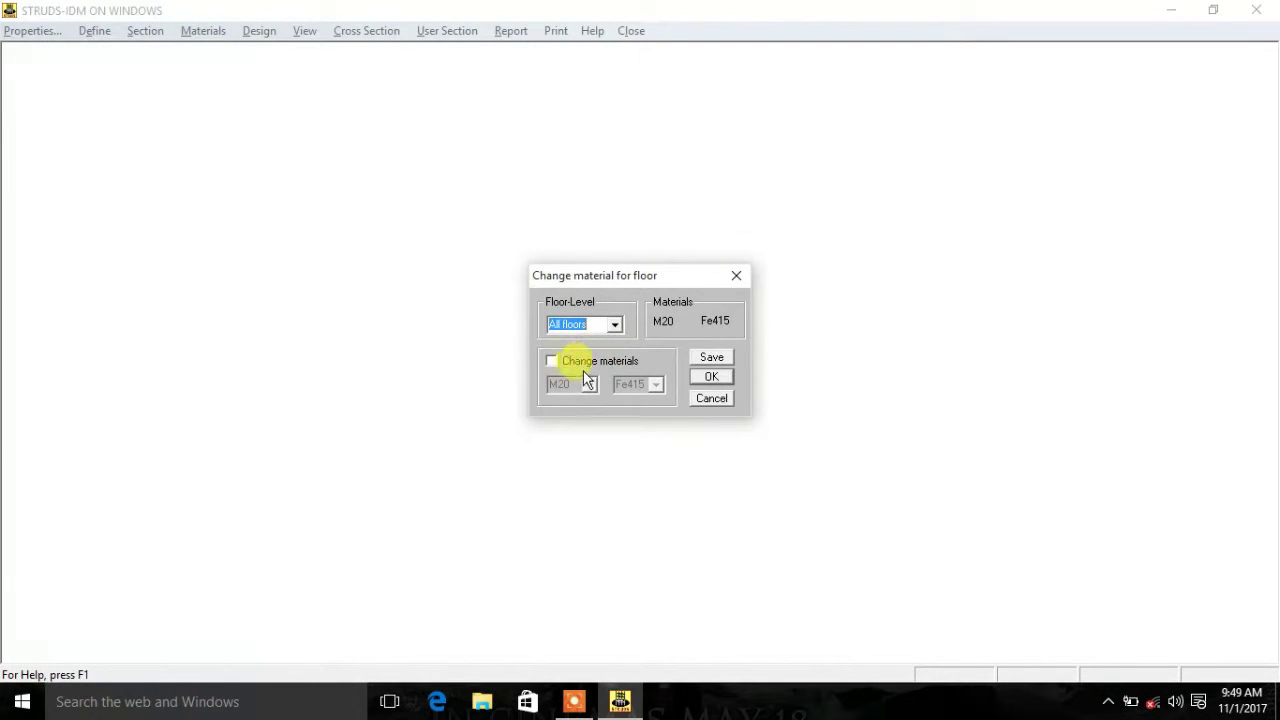
{"action": "left_click", "coordinate": [553, 362]}
{"action": "left_click", "coordinate": [589, 385]}
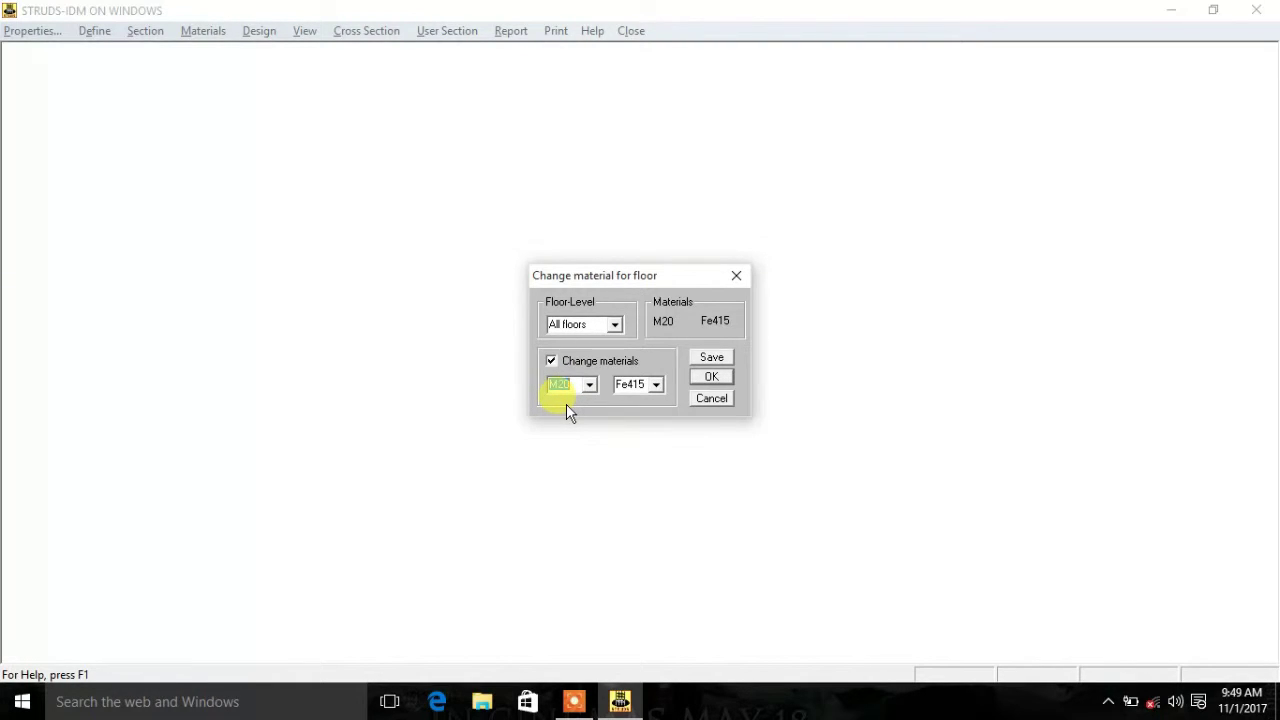
{"action": "left_click", "coordinate": [655, 384]}
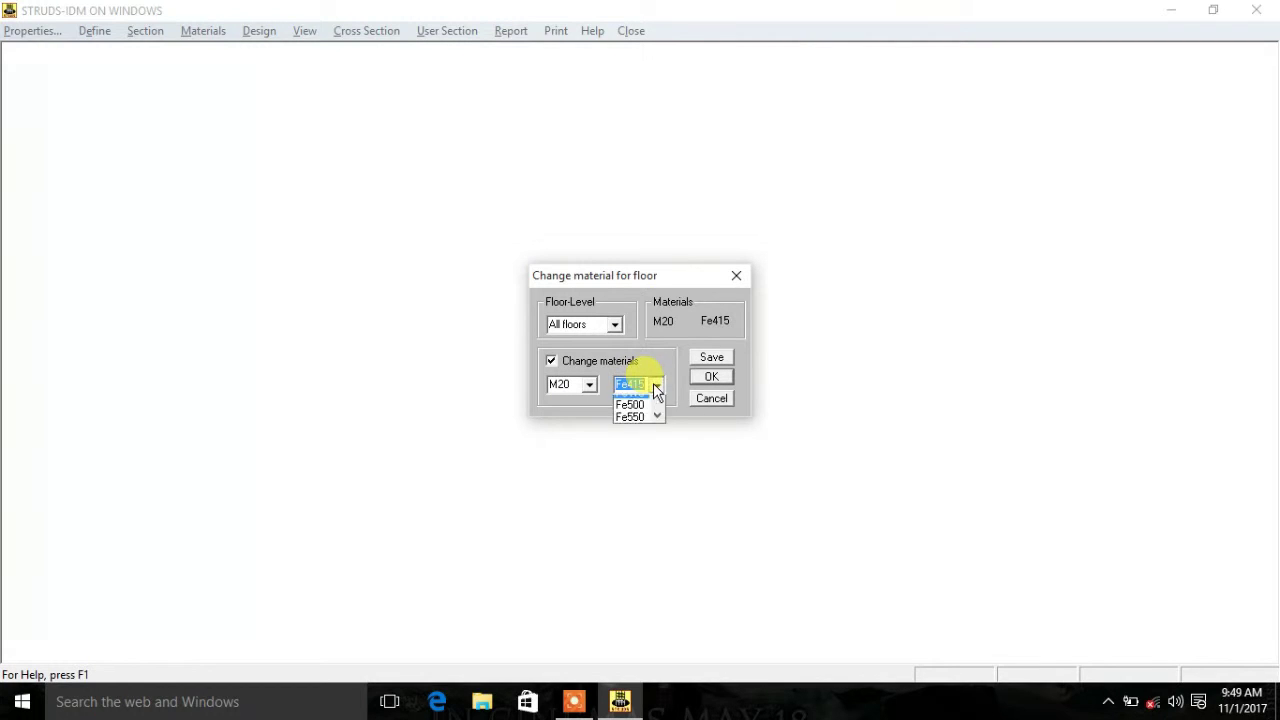
{"action": "left_click", "coordinate": [642, 398]}
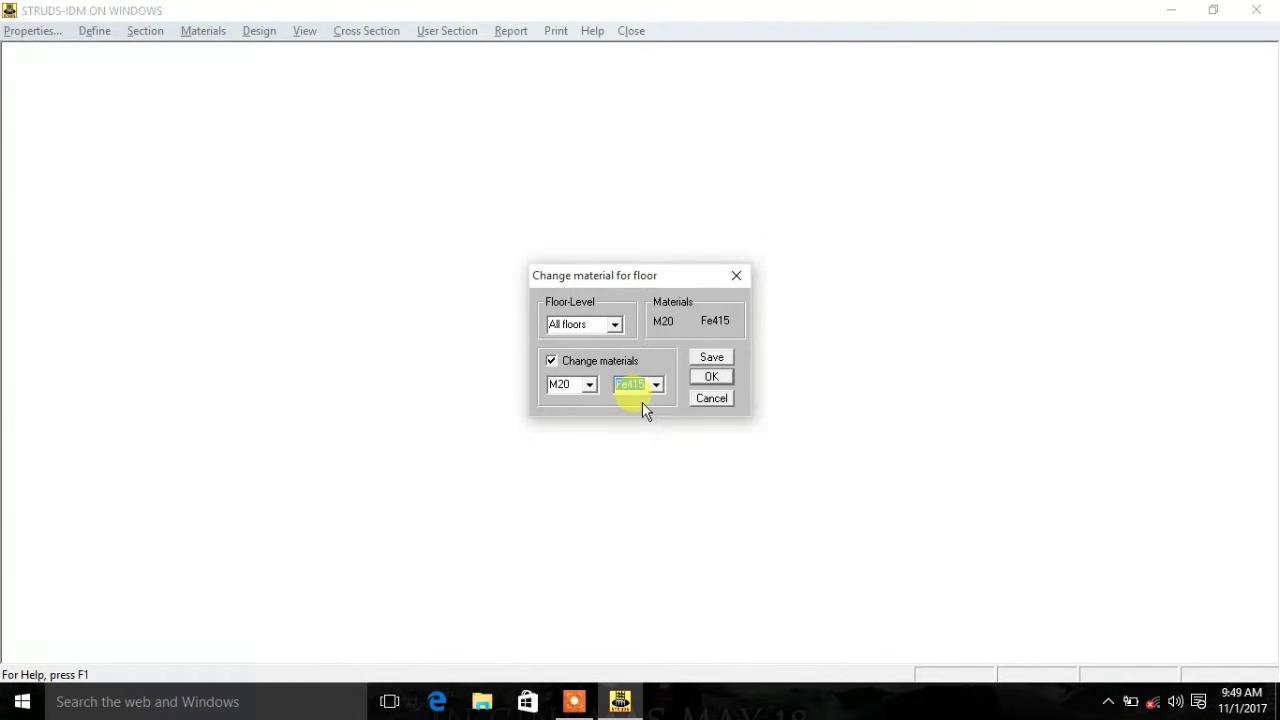
{"action": "left_click", "coordinate": [712, 377]}
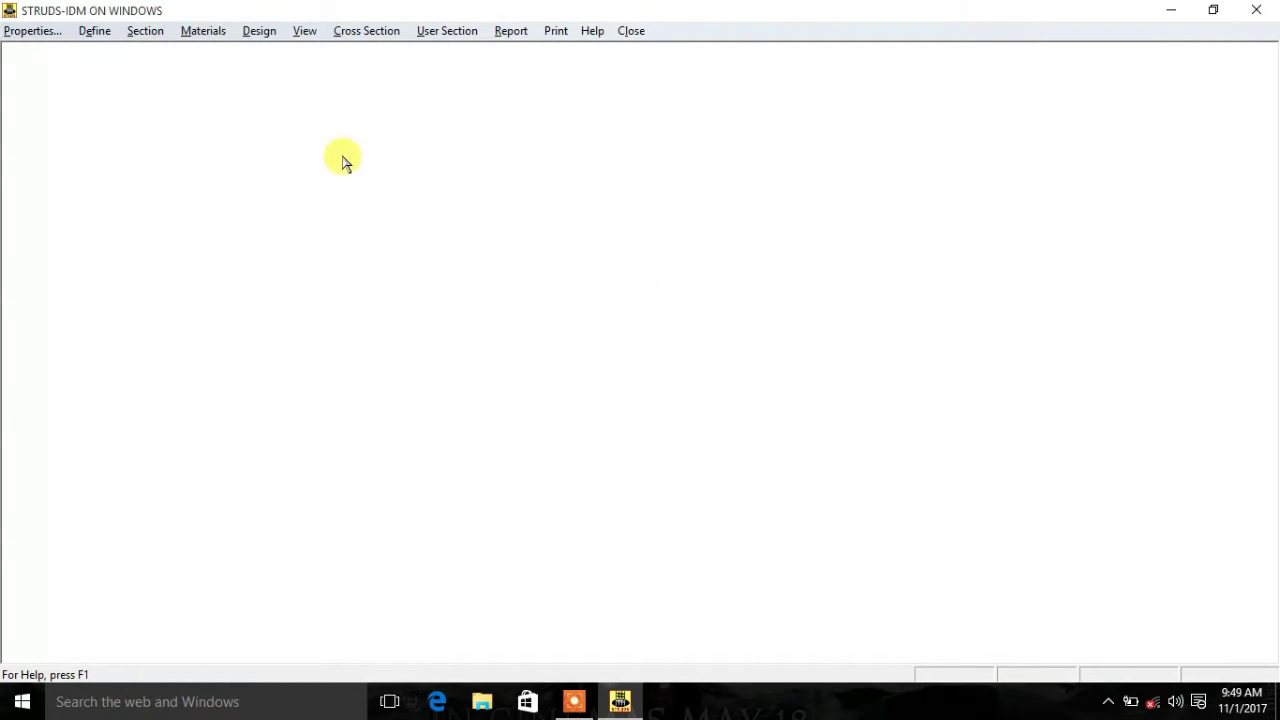
Run a new axial design of column C1
{"action": "left_click", "coordinate": [266, 35]}
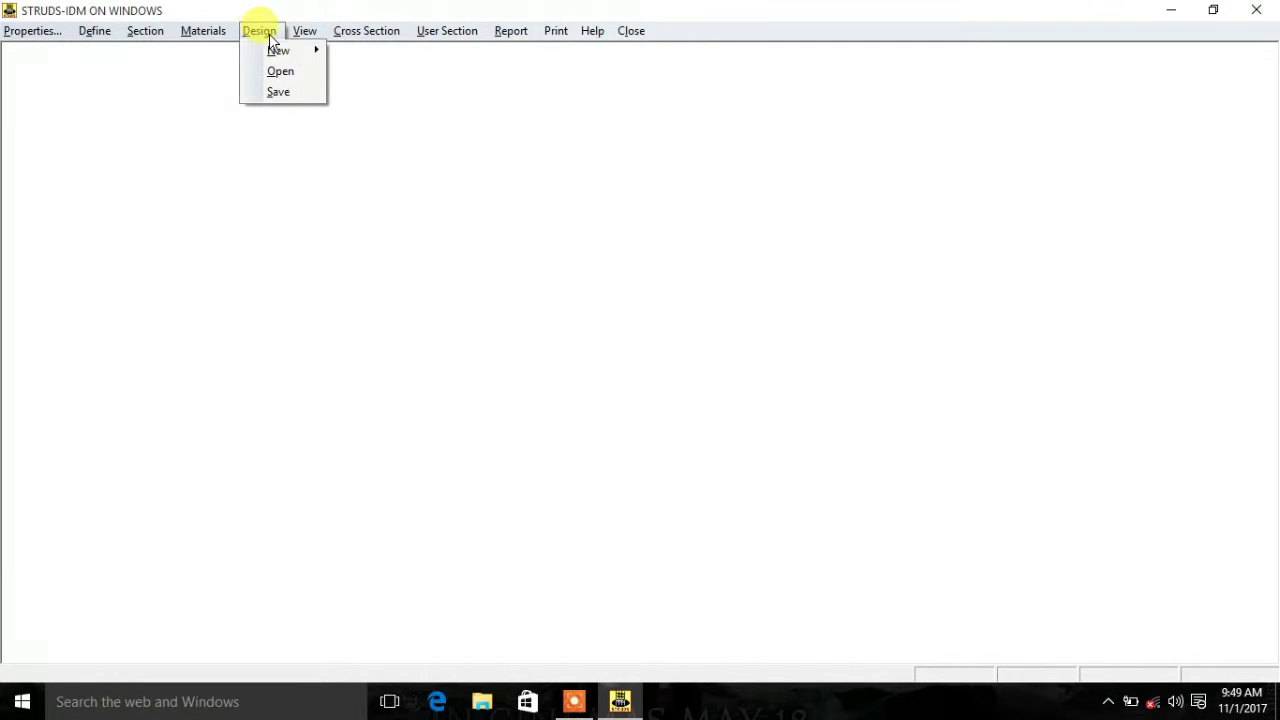
{"action": "mouse_move", "coordinate": [310, 50]}
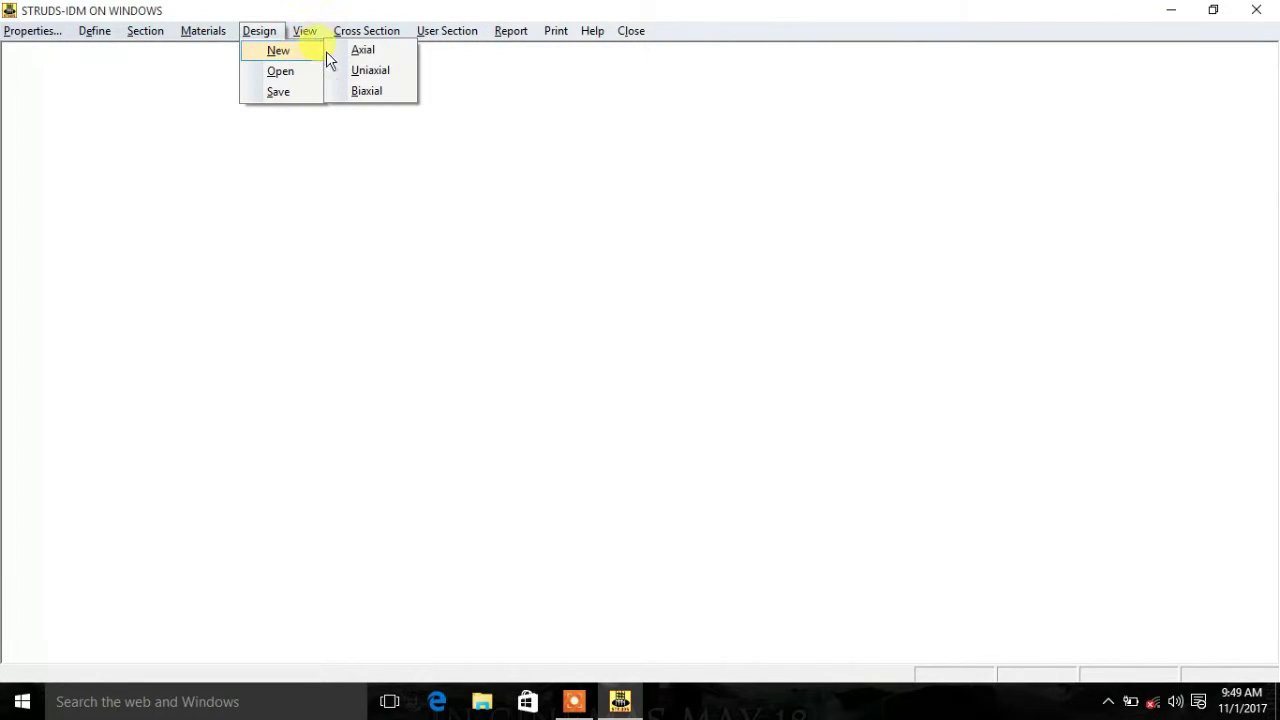
{"action": "left_click", "coordinate": [378, 55]}
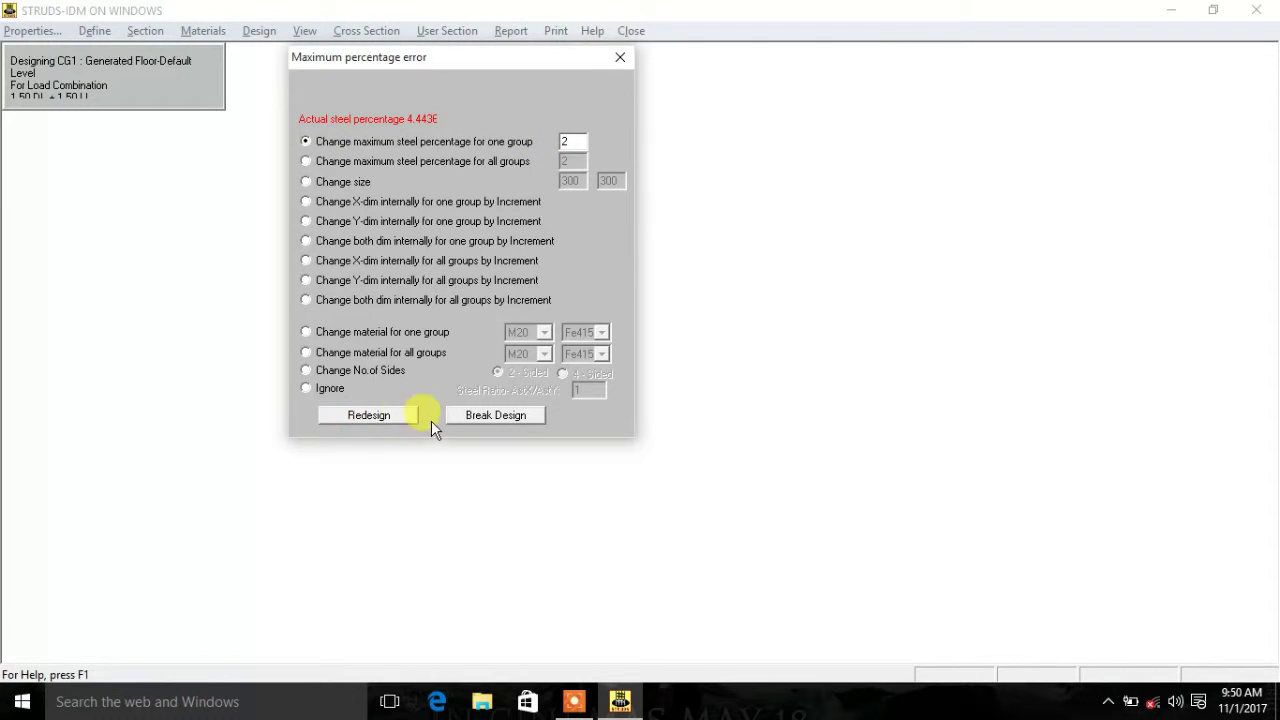
Redesign with the X dimension growing internally by 75 mm increments
{"action": "left_click", "coordinate": [387, 412]}
{"action": "left_click", "coordinate": [336, 201]}
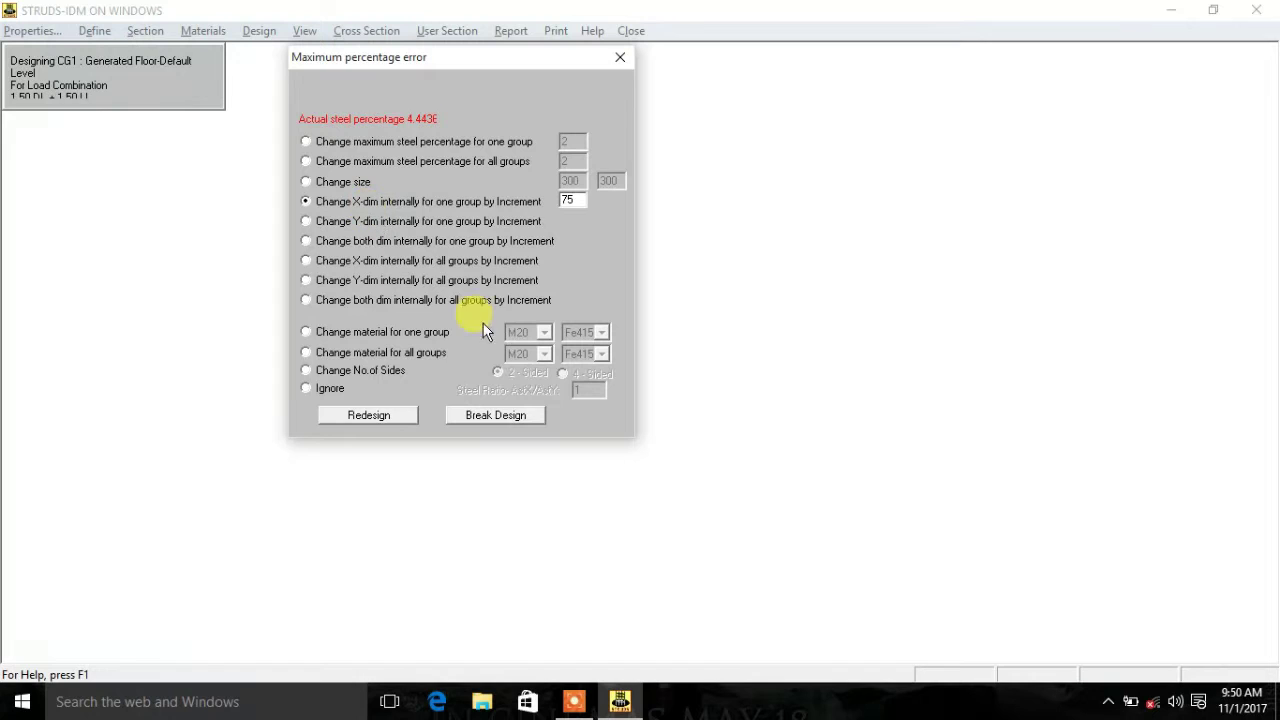
{"action": "left_click", "coordinate": [396, 416]}
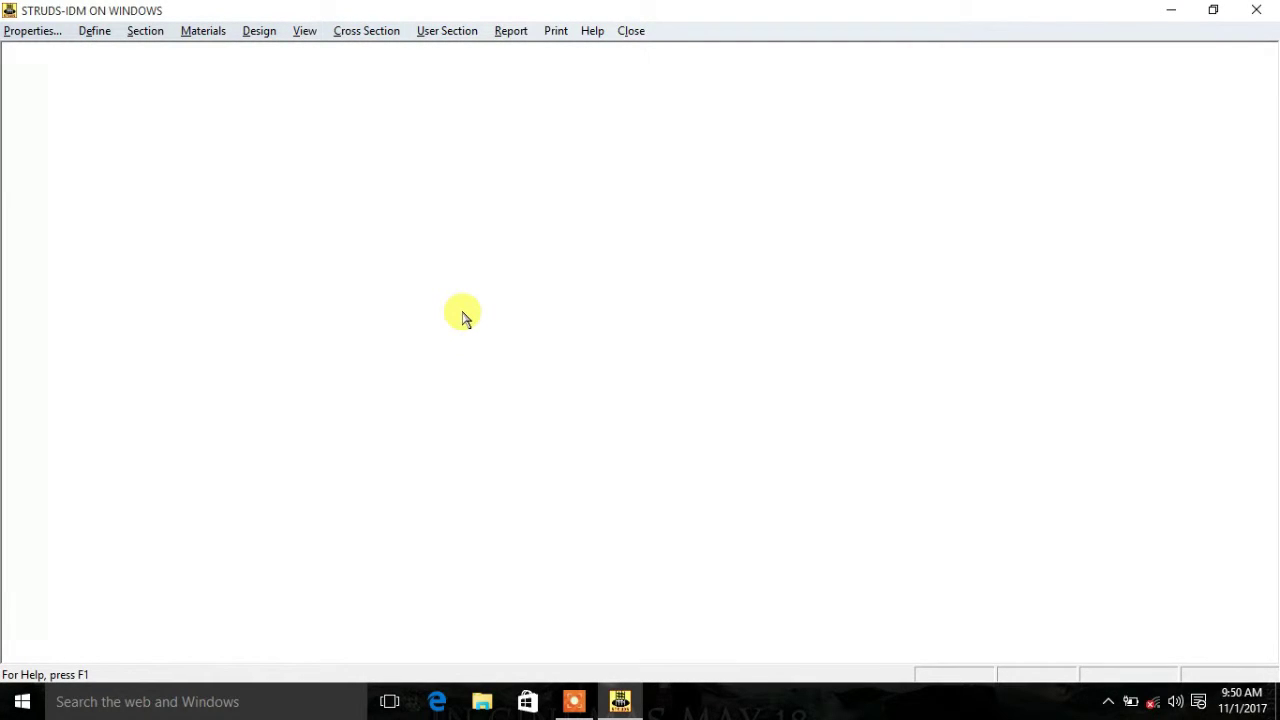
Choose the load combination and view the 525 × 300 mm section with ten 16 mm bars
{"action": "left_click", "coordinate": [308, 36]}
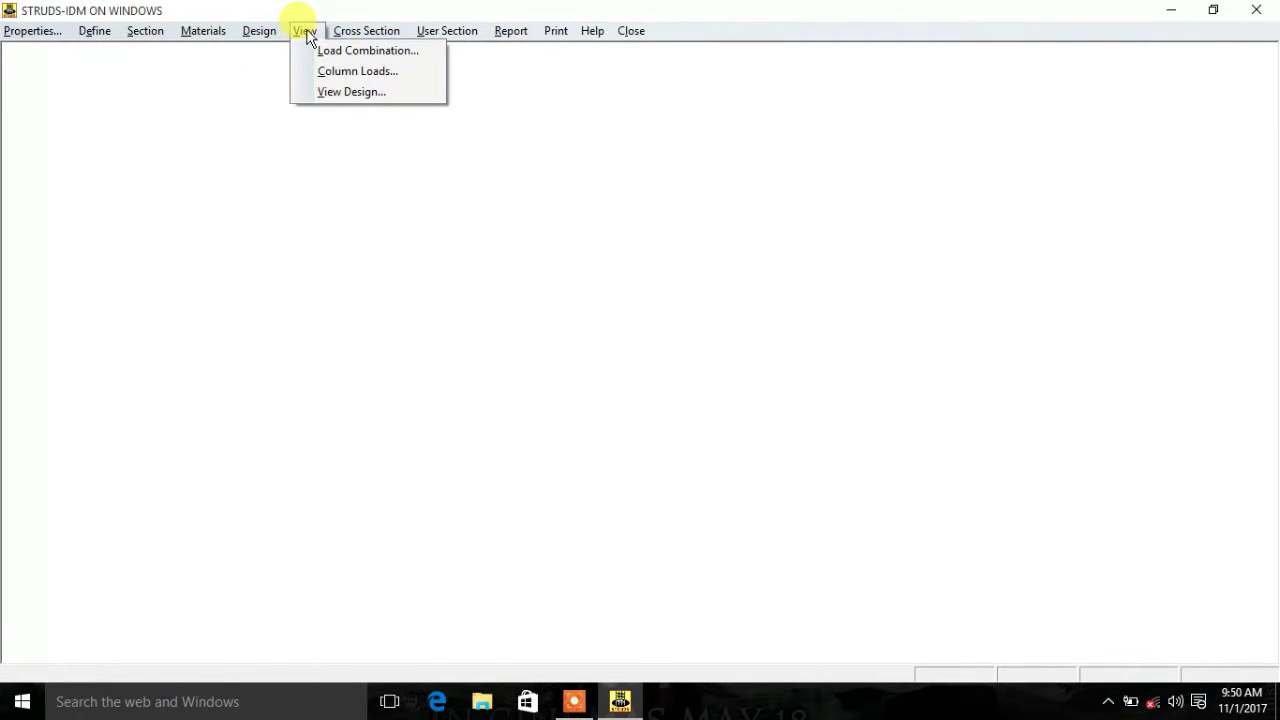
{"action": "left_click", "coordinate": [357, 50]}
{"action": "left_click", "coordinate": [604, 408]}
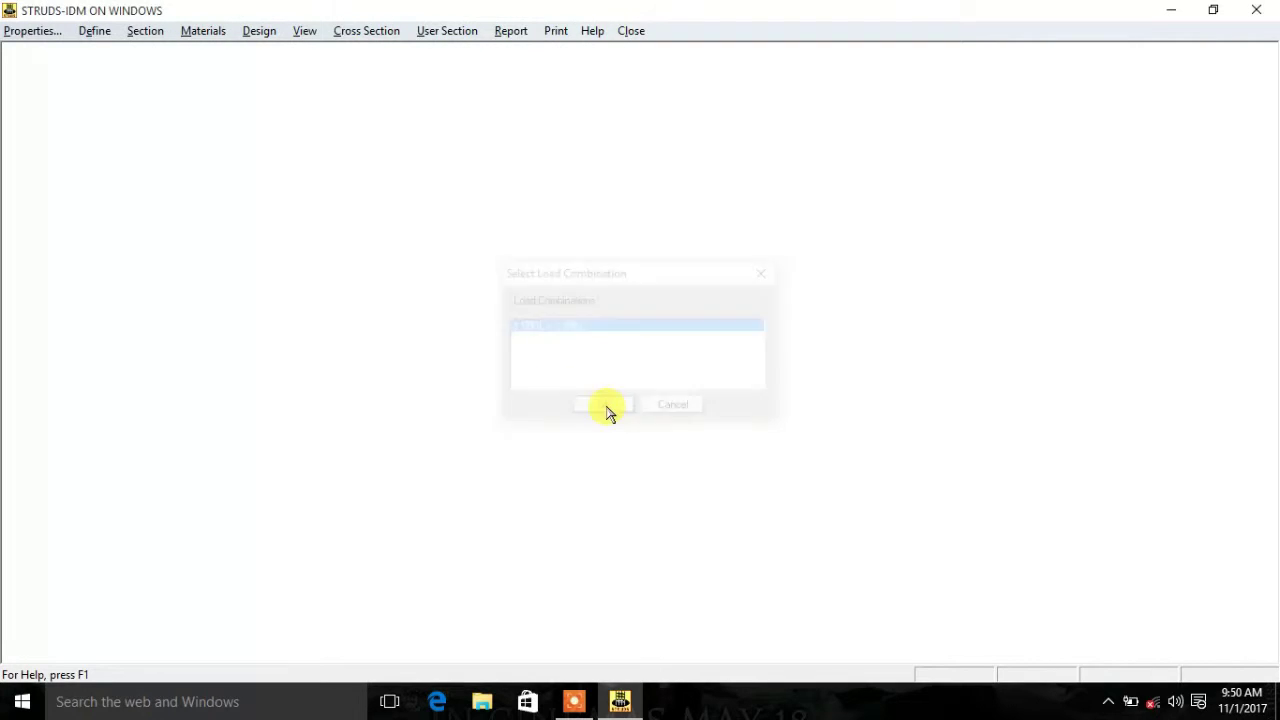
{"action": "left_click", "coordinate": [370, 32]}
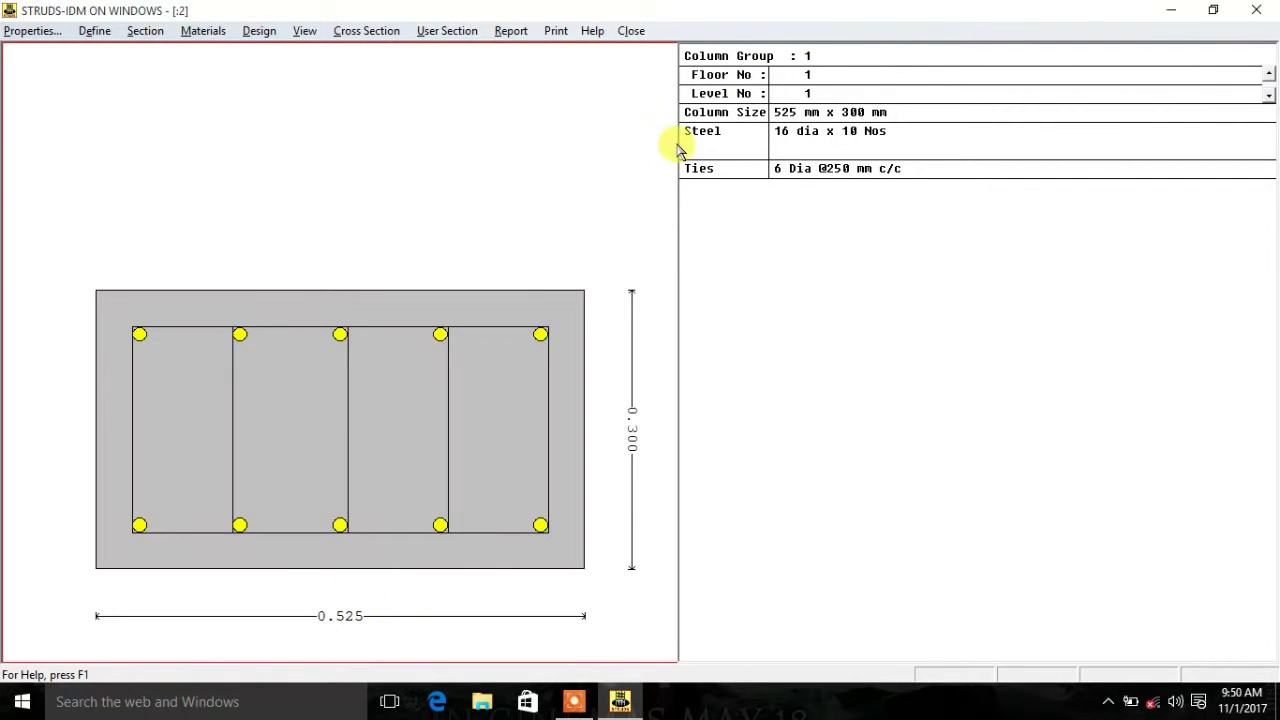
Close the cross-section, user section and bar layout views
{"action": "left_click", "coordinate": [638, 33]}
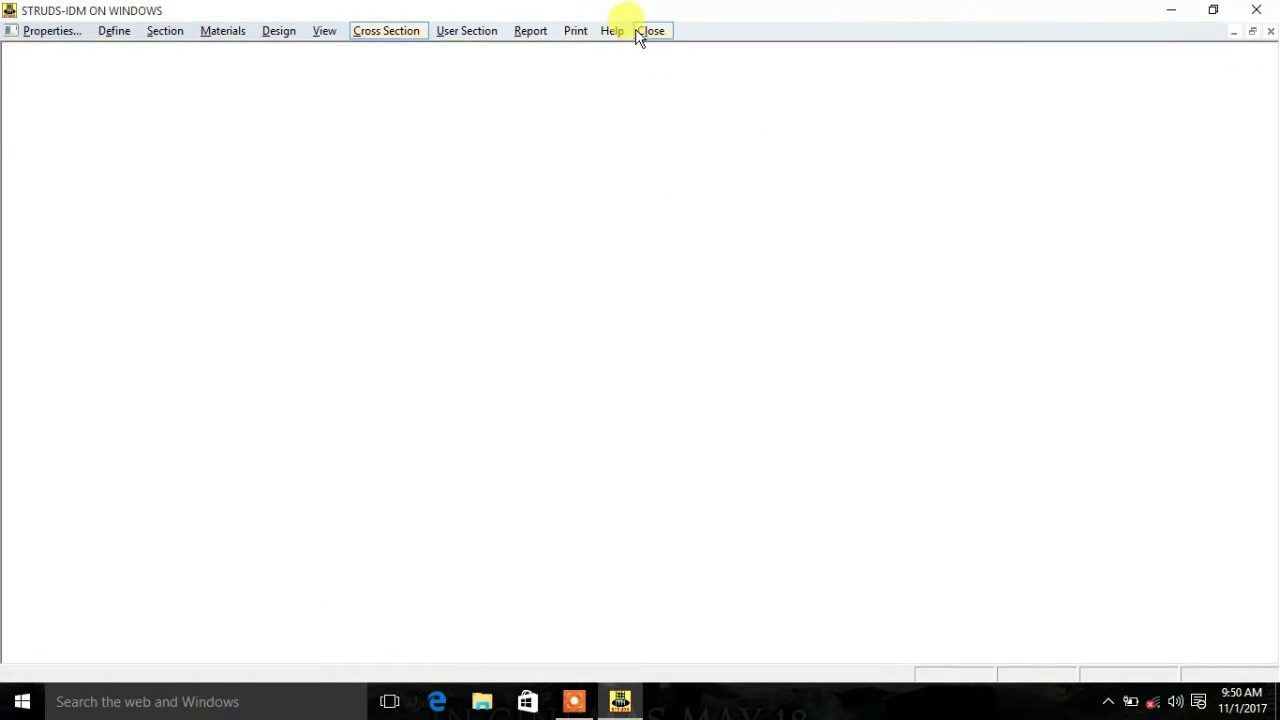
{"action": "left_click", "coordinate": [466, 33]}
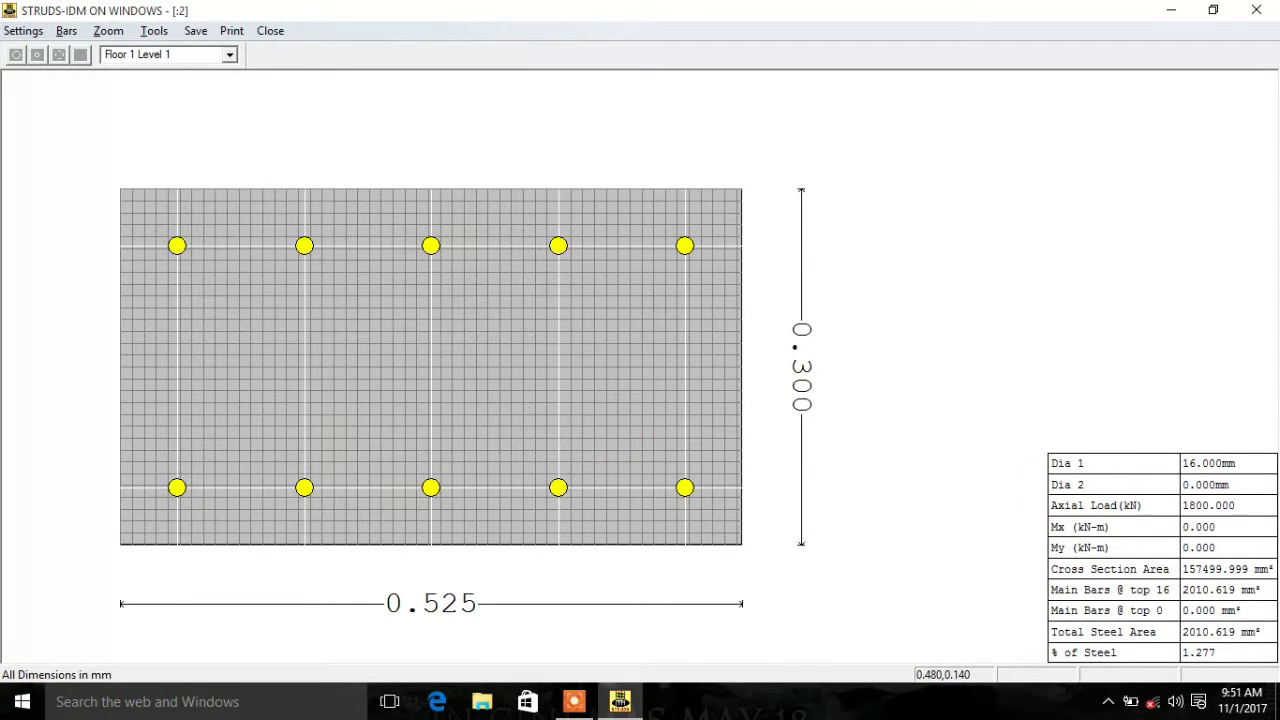
{"action": "left_click", "coordinate": [268, 31]}
Request the HTML Column Design Details report and dismiss the save-the-design-first warning
{"action": "left_click", "coordinate": [528, 32]}
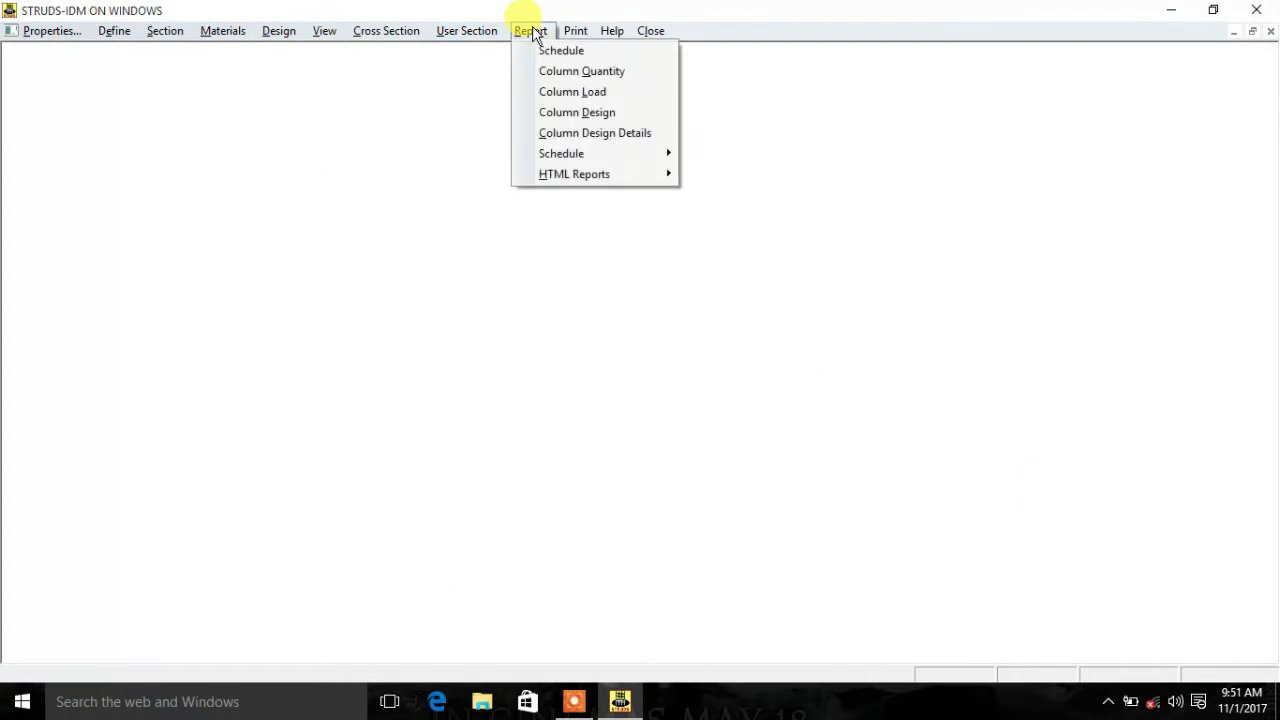
{"action": "mouse_move", "coordinate": [640, 172]}
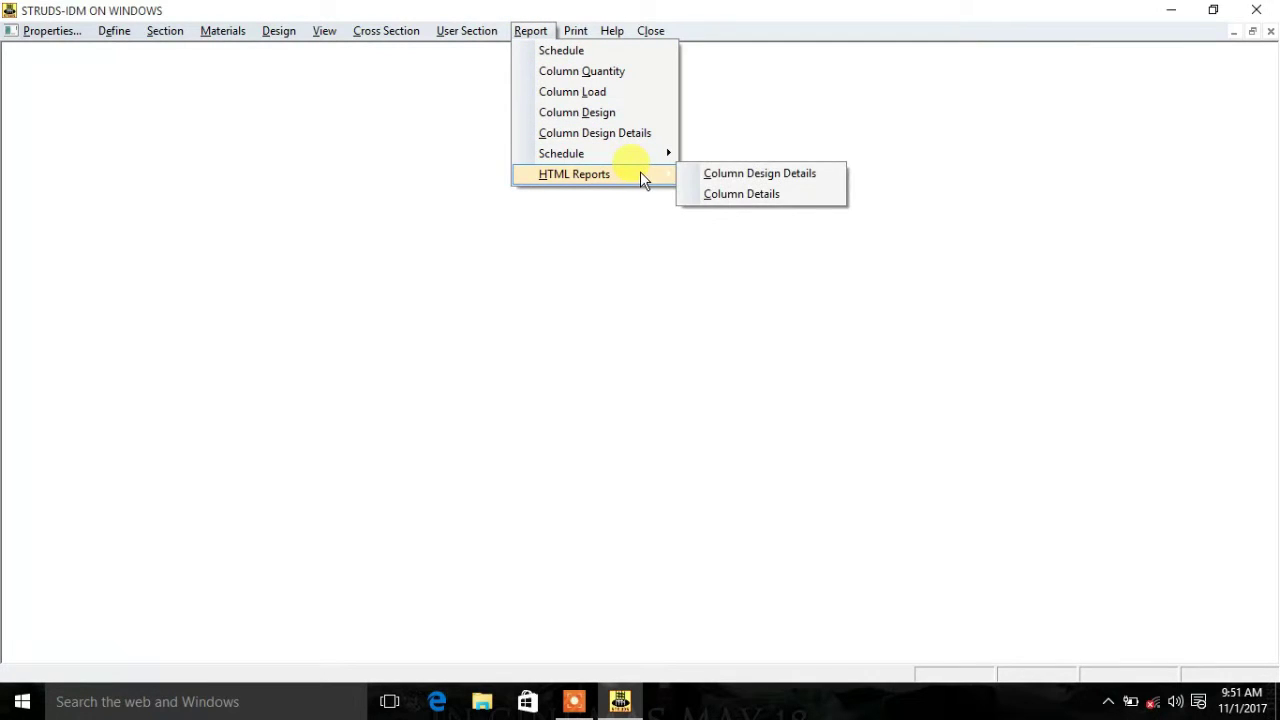
{"action": "left_click", "coordinate": [722, 180]}
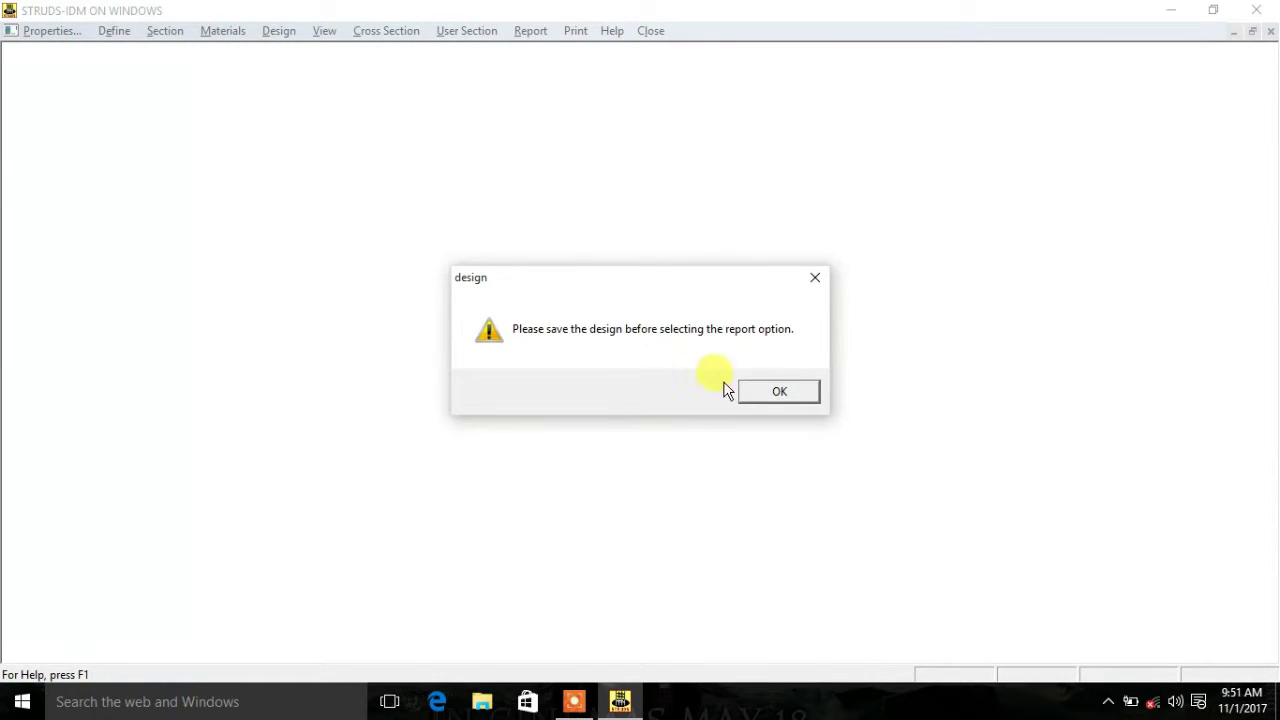
{"action": "left_click", "coordinate": [755, 396]}
Review the Column Design report for the 0.52 x 0.30 column, then close it
{"action": "left_click", "coordinate": [547, 33]}
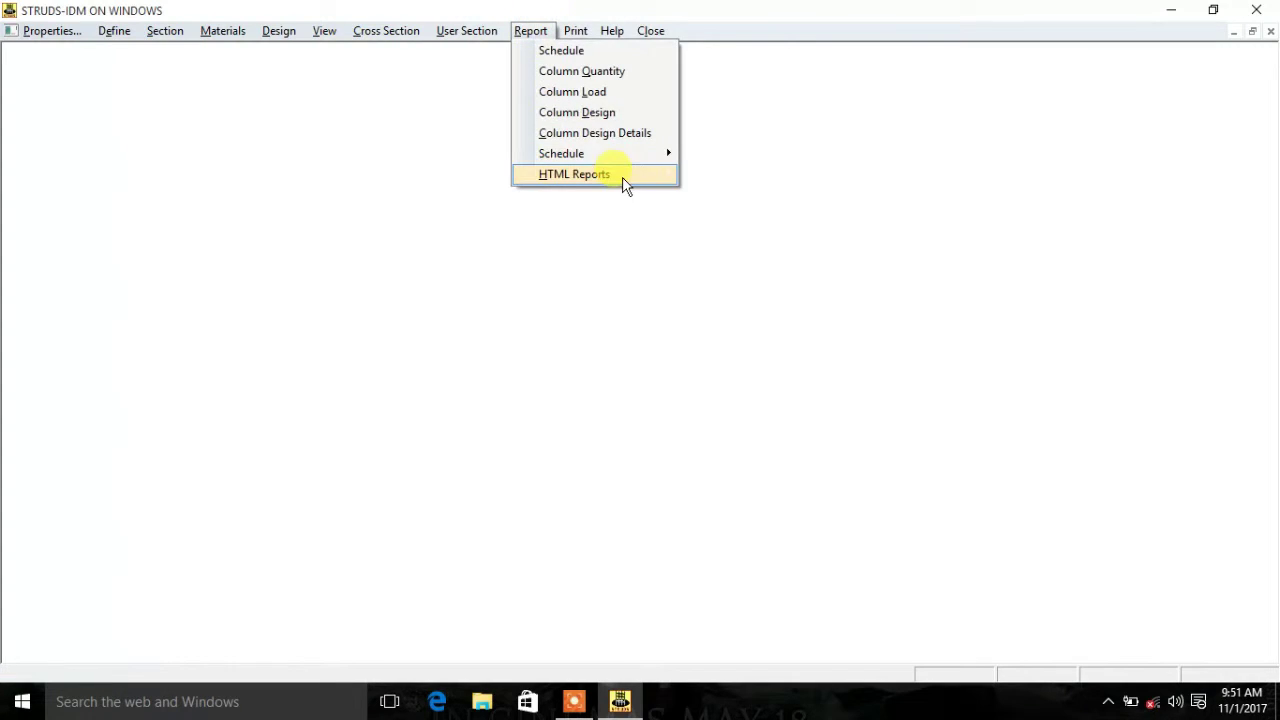
{"action": "left_click", "coordinate": [635, 120]}
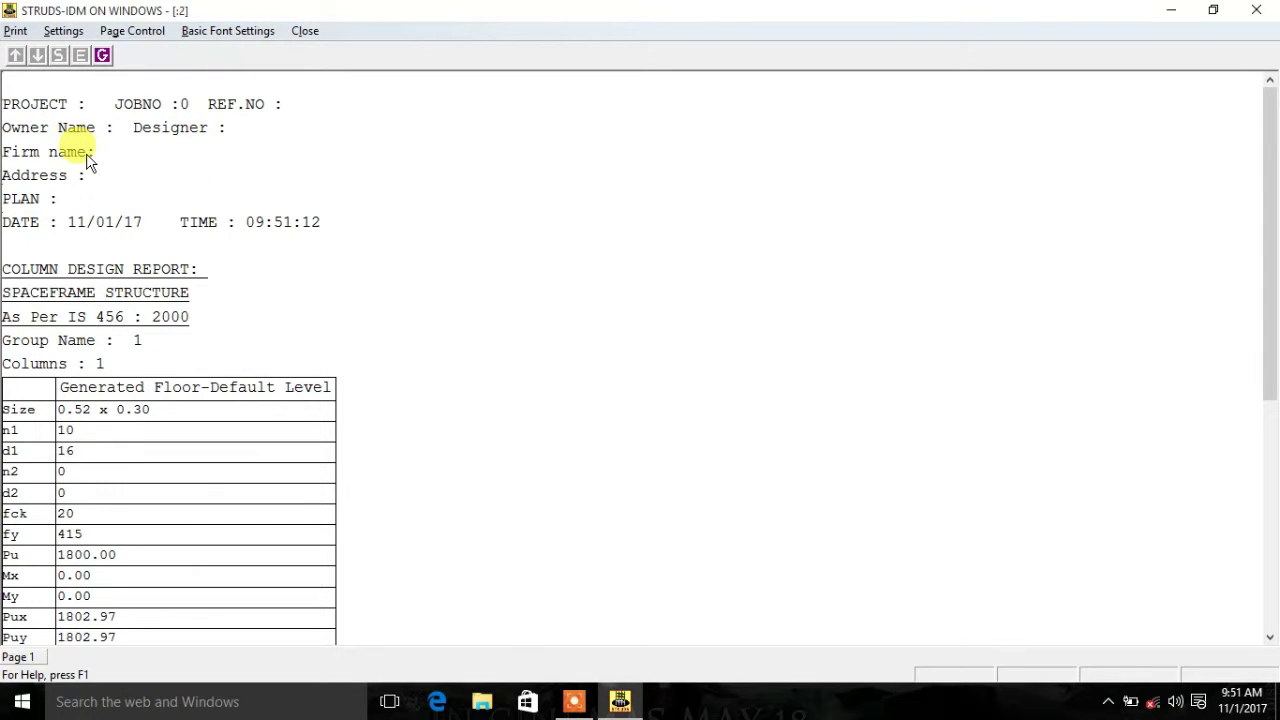
{"action": "scroll", "coordinate": [77, 177], "scroll_direction": "down", "scroll_amount": 3}
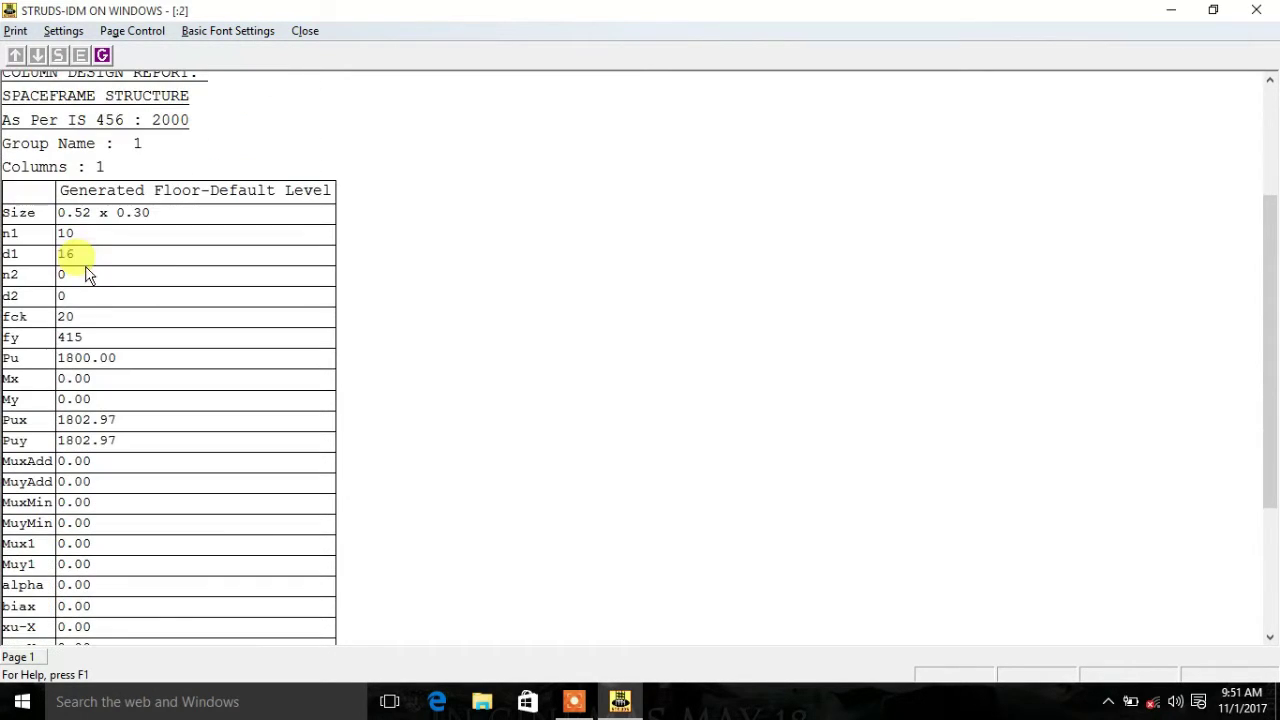
{"action": "scroll", "coordinate": [83, 275], "scroll_direction": "down", "scroll_amount": 3}
{"action": "scroll", "coordinate": [126, 380], "scroll_direction": "up", "scroll_amount": 5}
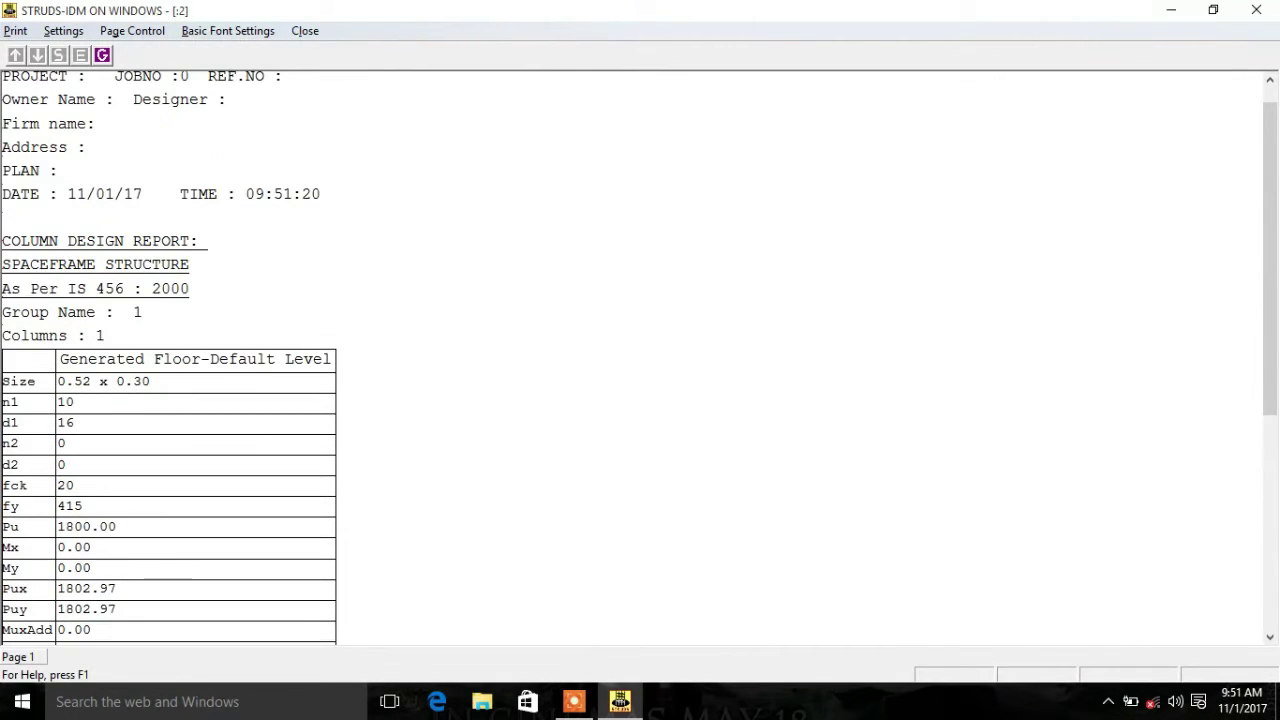
{"action": "left_click", "coordinate": [305, 31]}
Glance at the cross-section, then review the column schedule (M20, 0.525 x 0.300, 10 #16 bars) and close it
{"action": "left_click", "coordinate": [400, 36]}
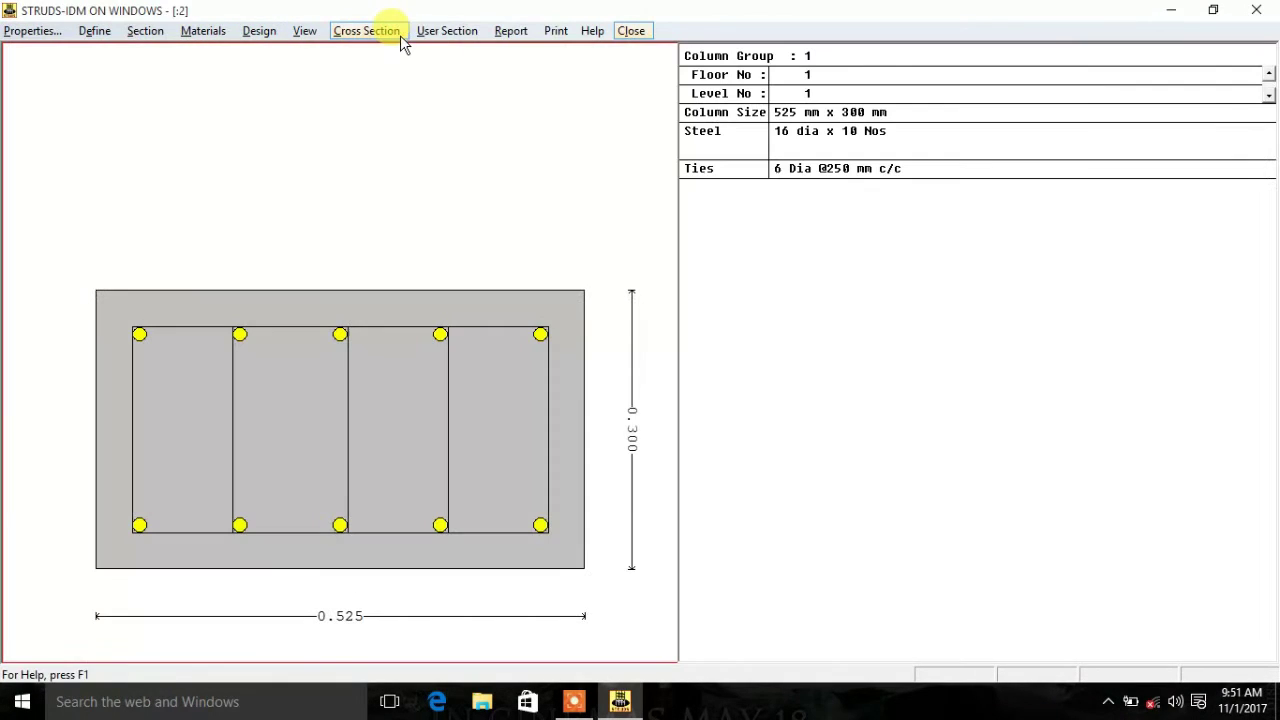
{"action": "left_click", "coordinate": [625, 32]}
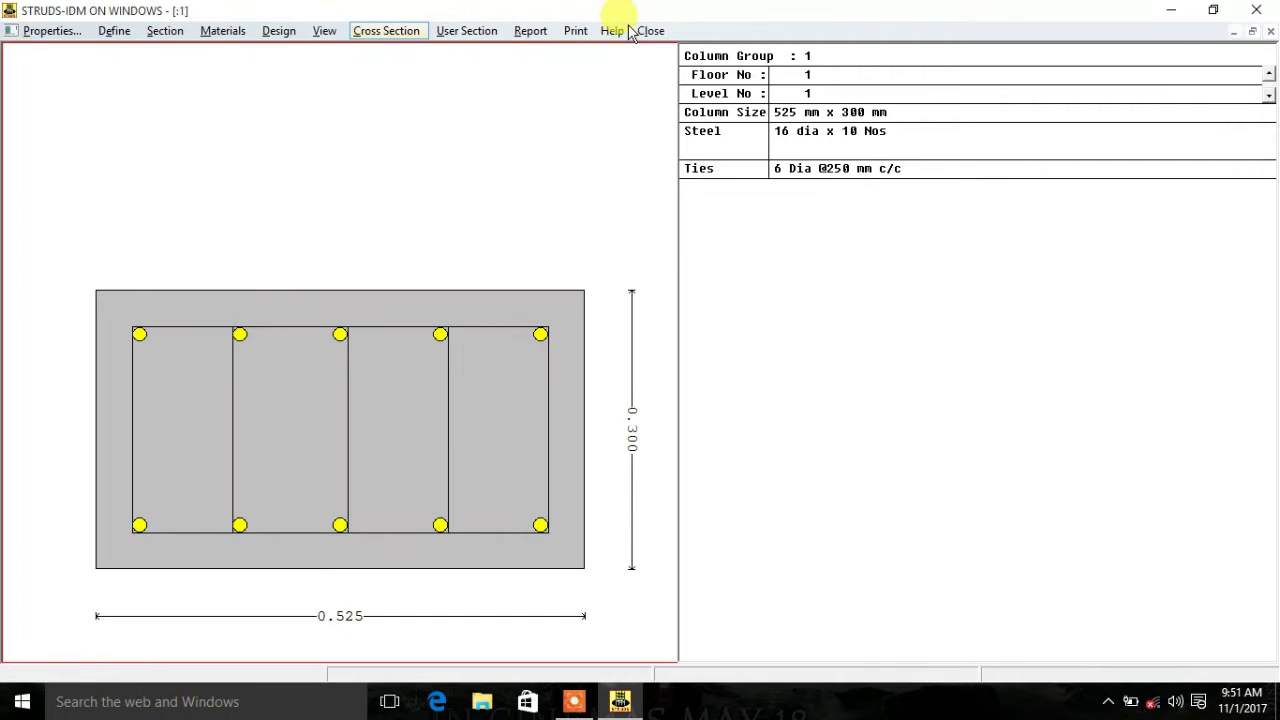
{"action": "left_click", "coordinate": [531, 31]}
{"action": "left_click", "coordinate": [578, 50]}
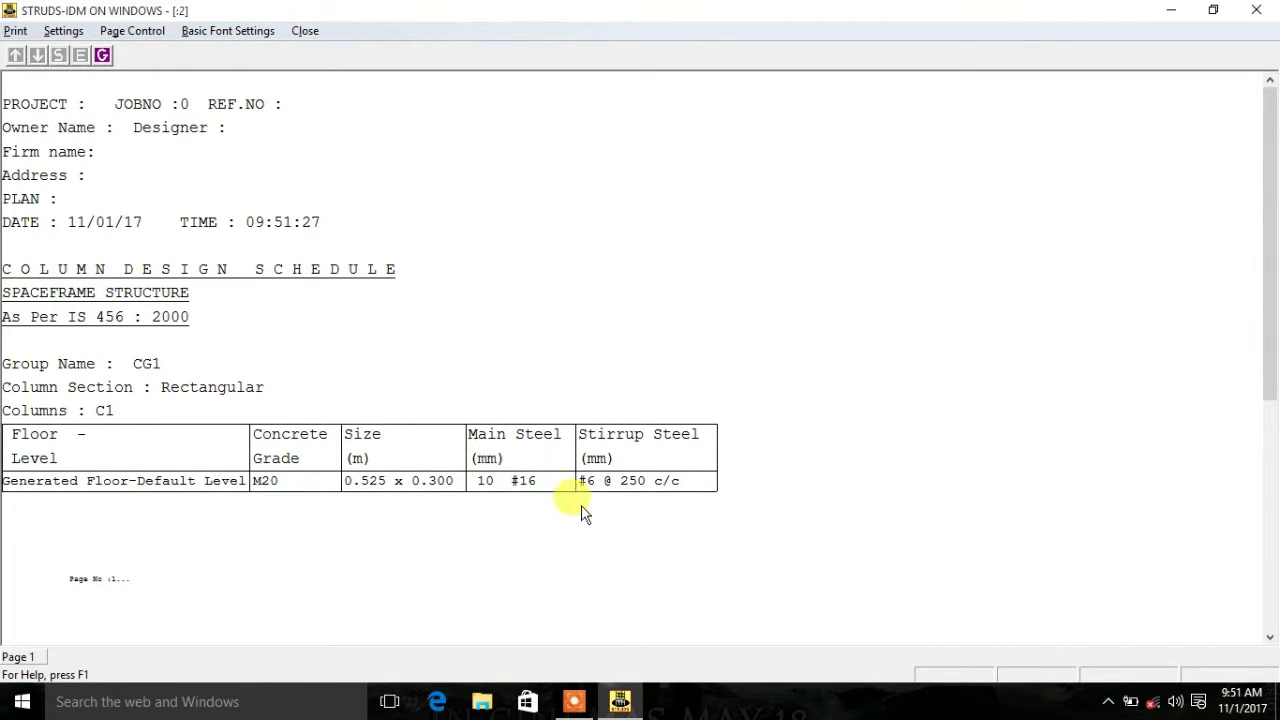
{"action": "left_click", "coordinate": [306, 31]}
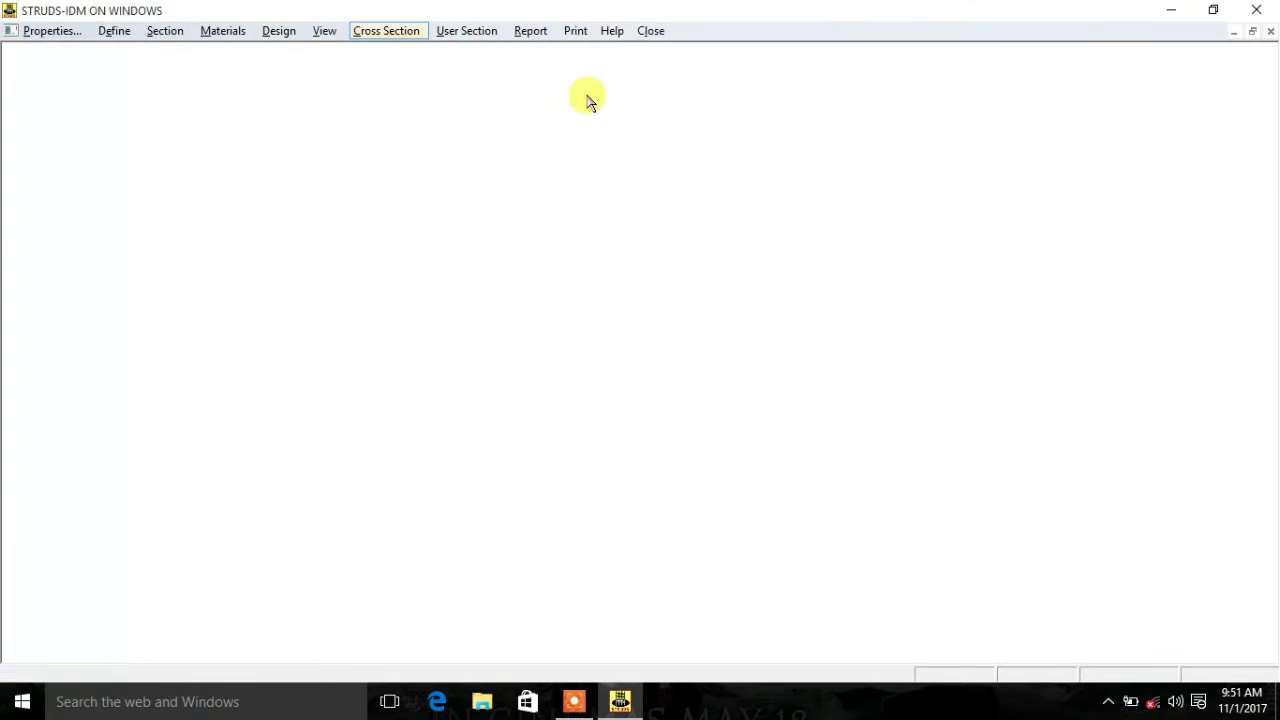
Review the Column Load report showing 1800 kN under 1.5DL+1.5LL, then close it
{"action": "left_click", "coordinate": [528, 31]}
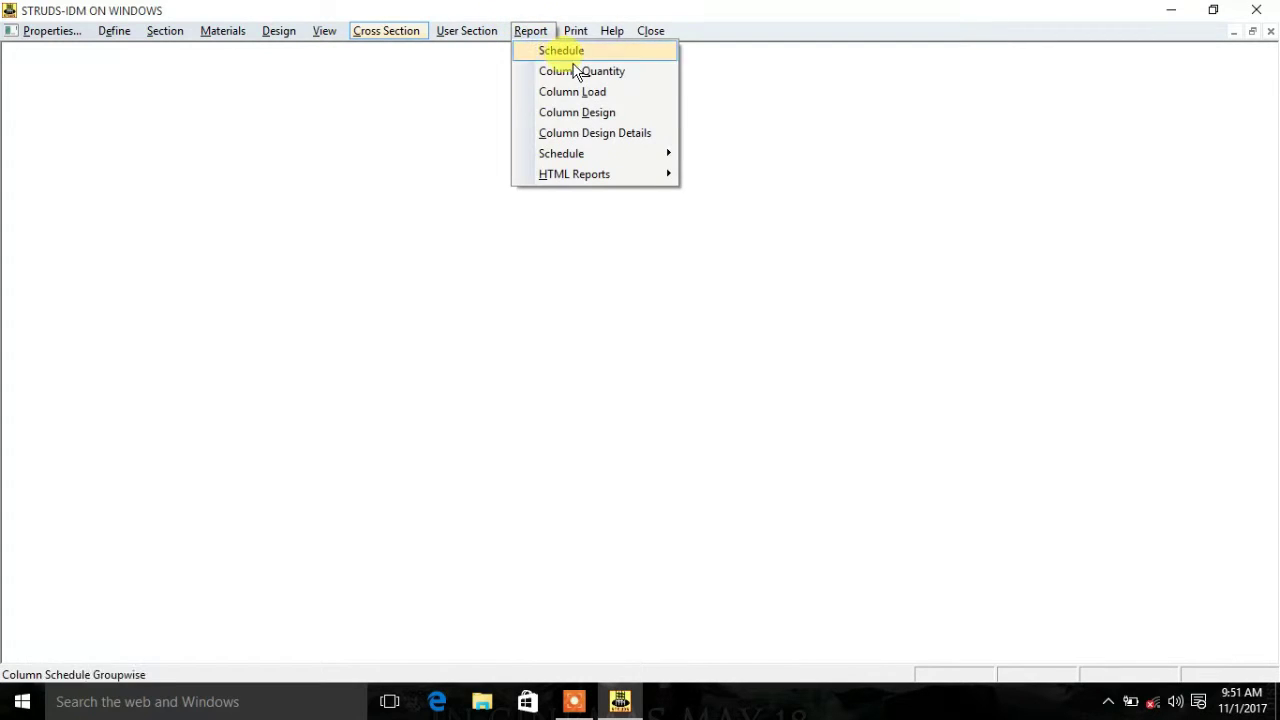
{"action": "left_click", "coordinate": [590, 91]}
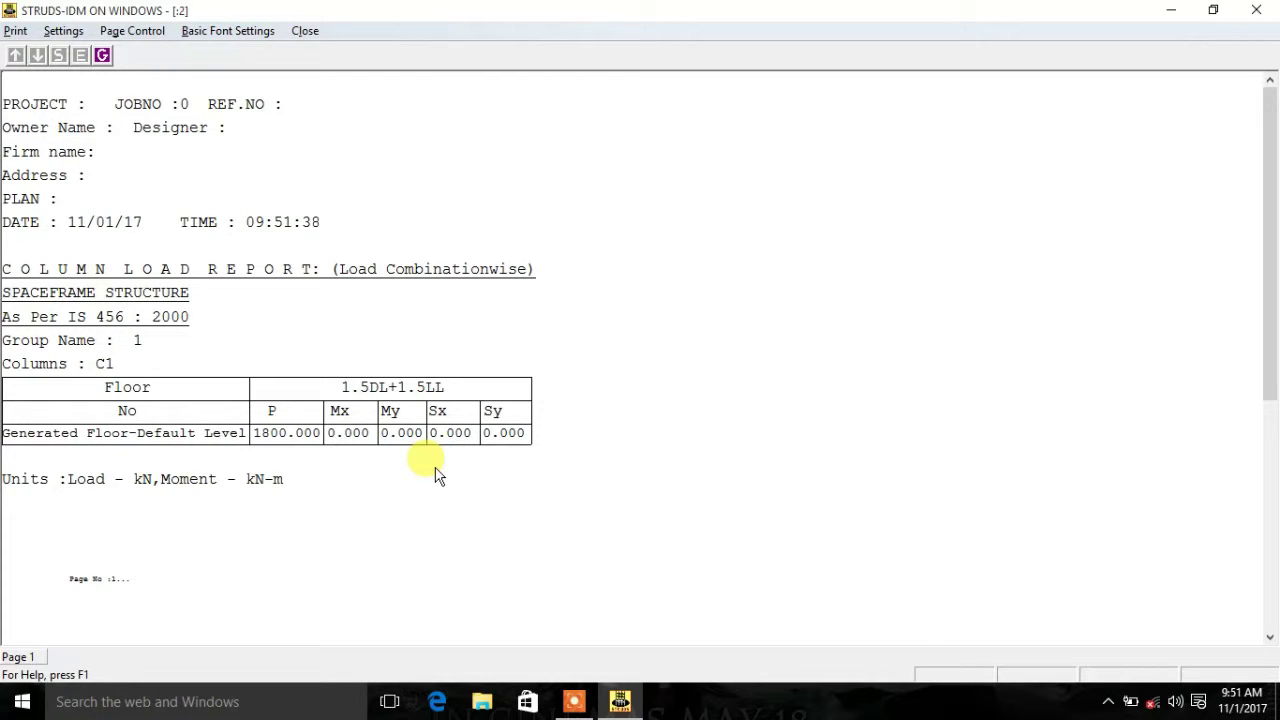
{"action": "left_click", "coordinate": [307, 32]}
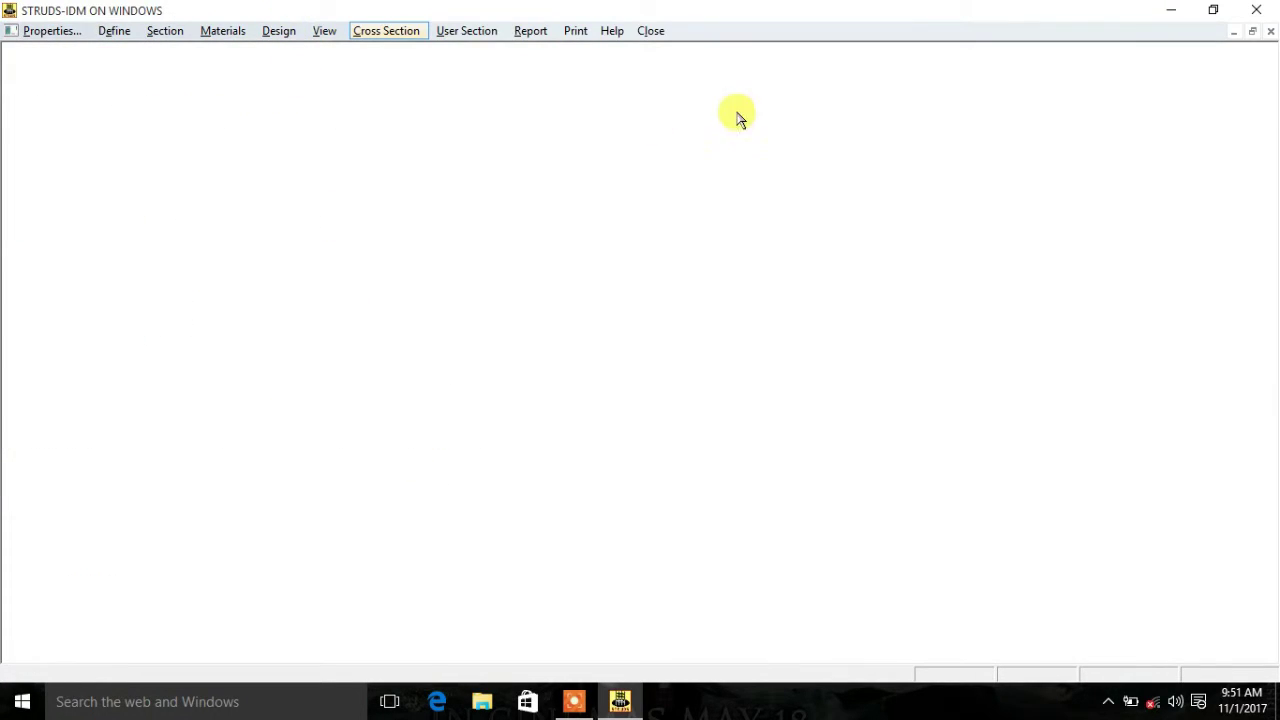
Show the column cross-section again, close it, and dismiss the document window's system menu
{"action": "left_click", "coordinate": [405, 32]}
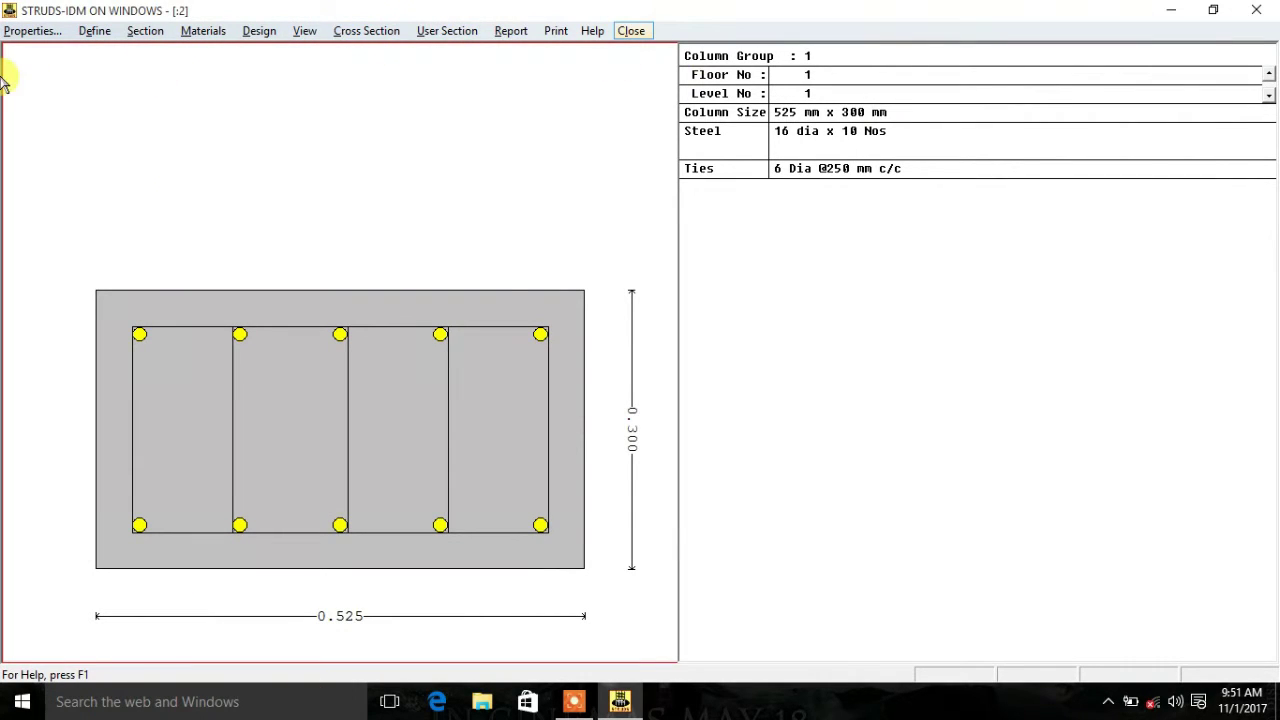
{"action": "left_click", "coordinate": [632, 30]}
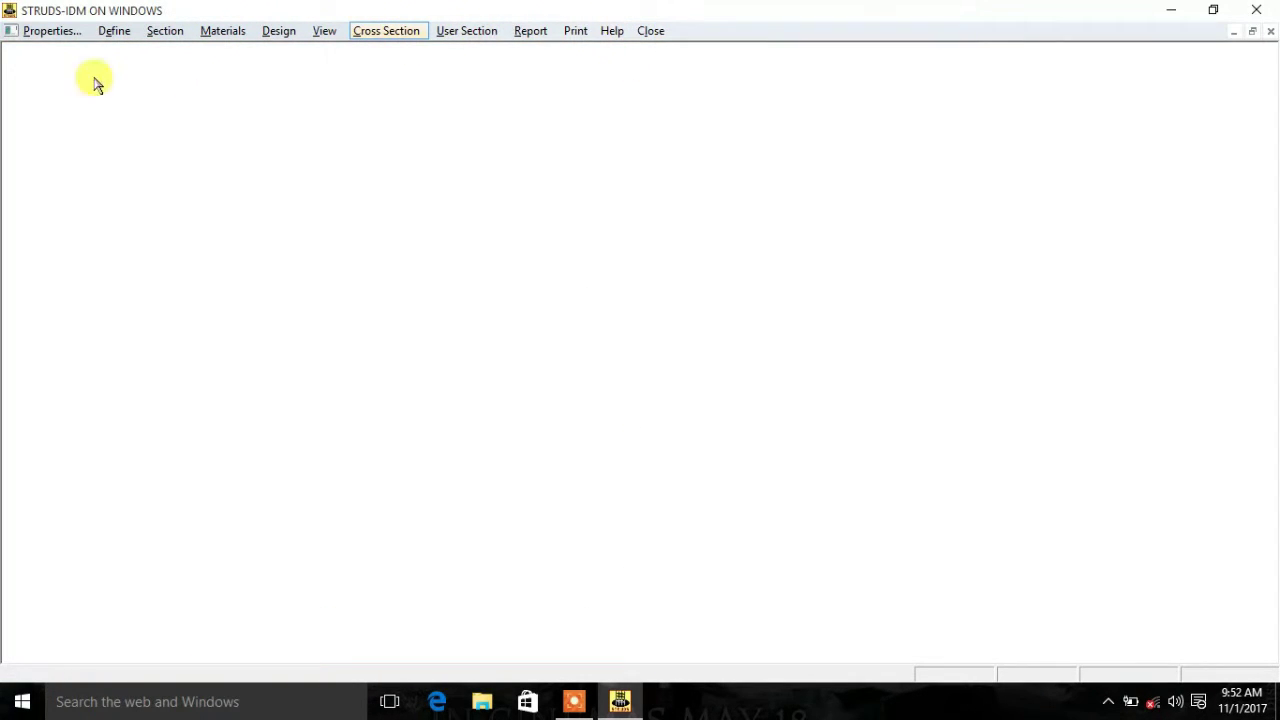
{"action": "left_click", "coordinate": [12, 32]}
{"action": "left_click", "coordinate": [320, 168]}
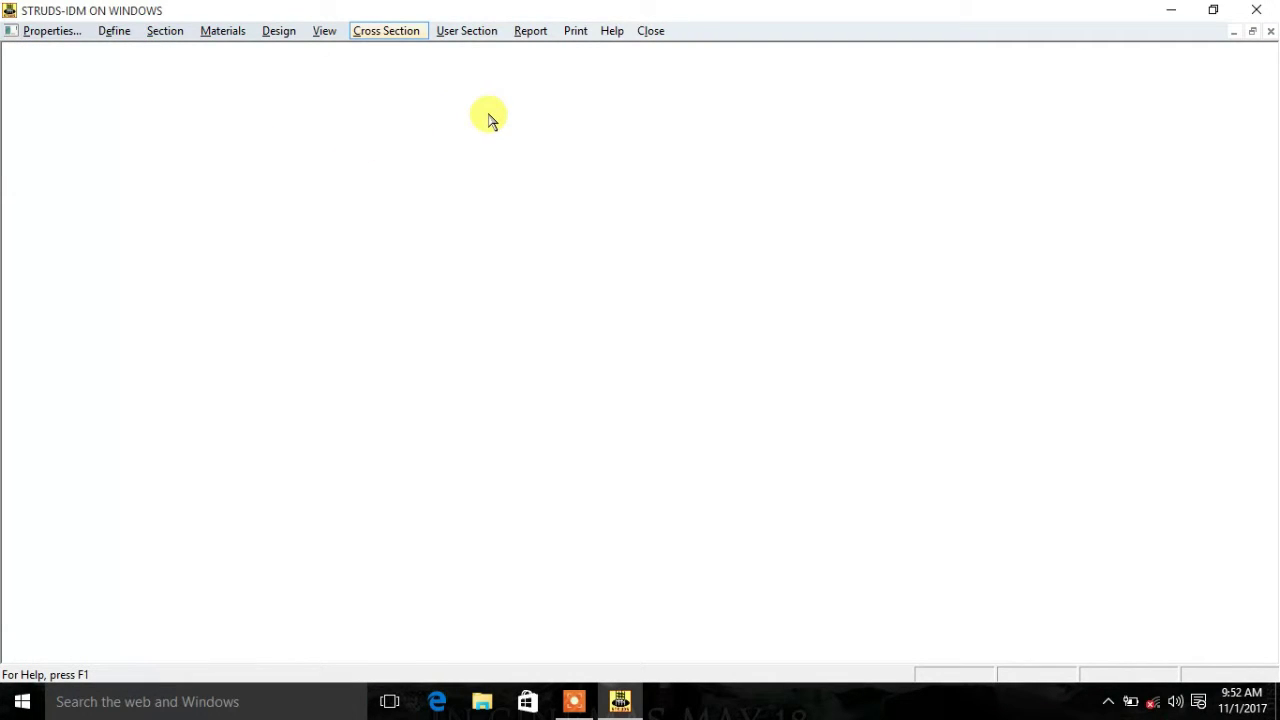
Check Print Setup (Microsoft Print to PDF, Letter, portrait) and cancel without changes
{"action": "left_click", "coordinate": [580, 32]}
{"action": "left_click", "coordinate": [642, 97]}
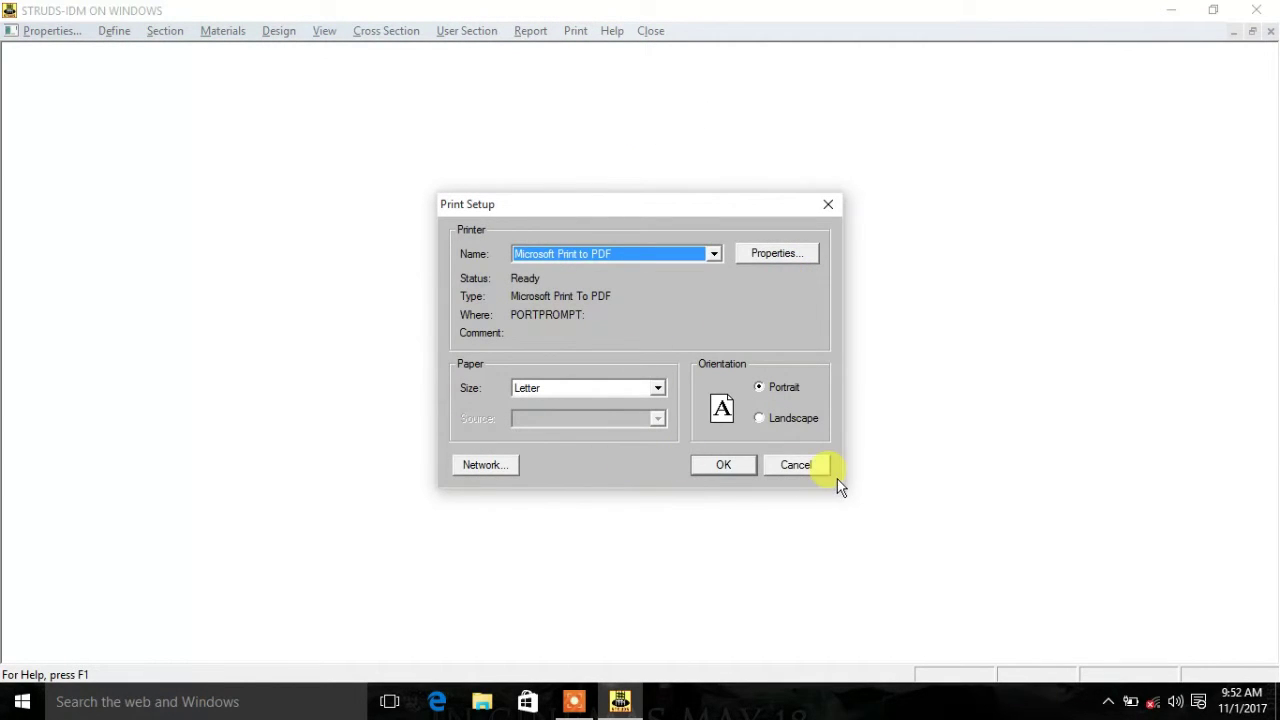
{"action": "left_click", "coordinate": [828, 205]}
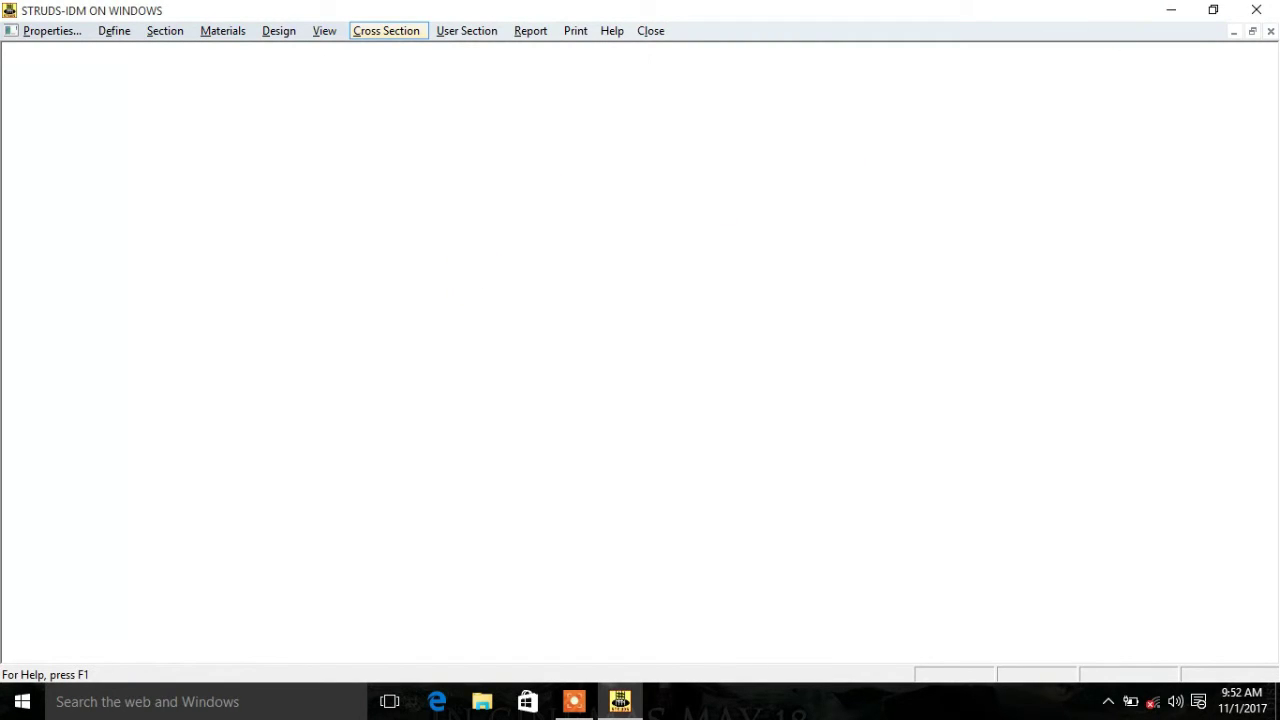
Minimize Struds to the desktop and refresh the desktop twice
{"action": "left_click", "coordinate": [1171, 10]}
{"action": "right_click", "coordinate": [394, 174]}
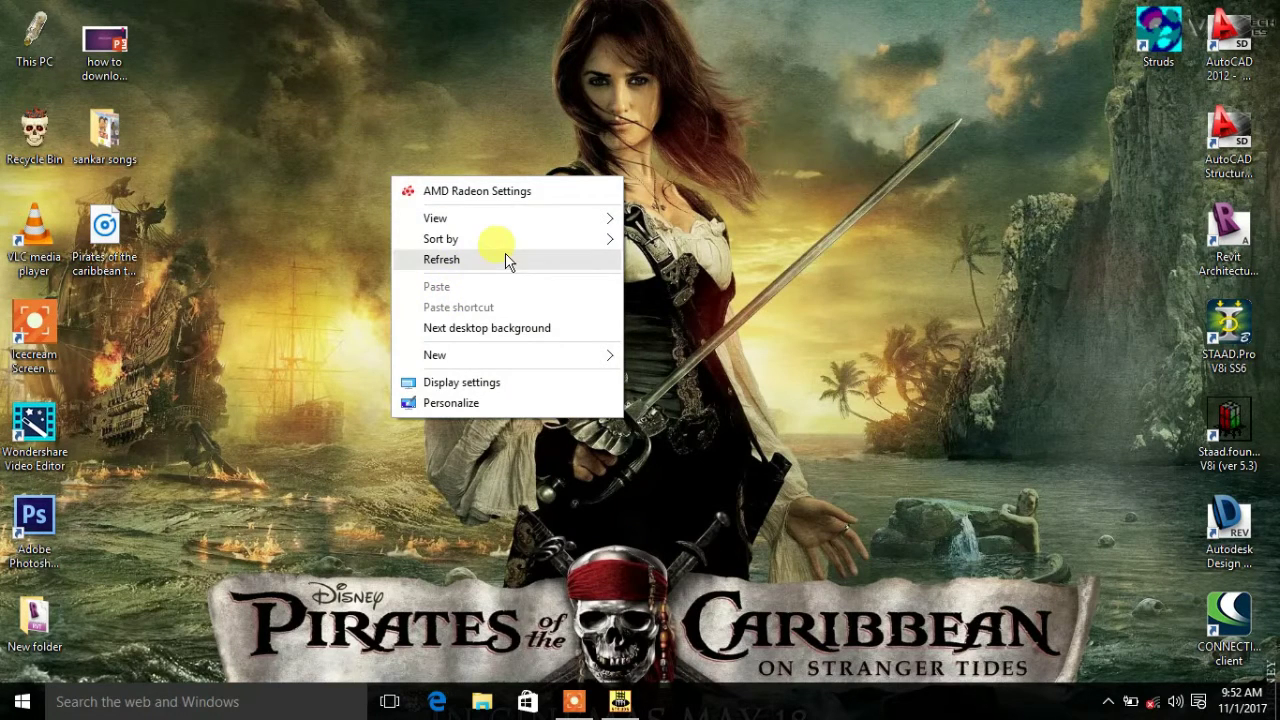
{"action": "left_click", "coordinate": [506, 259]}
{"action": "right_click", "coordinate": [333, 205]}
{"action": "left_click", "coordinate": [429, 293]}
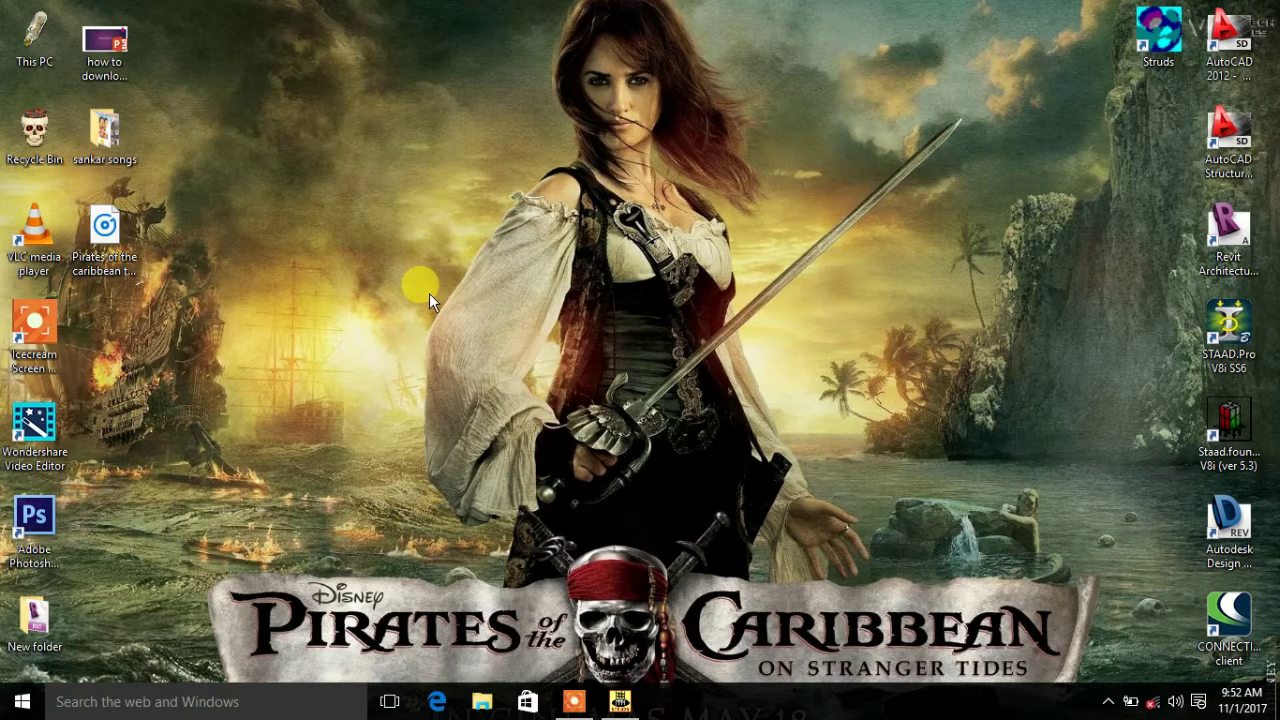